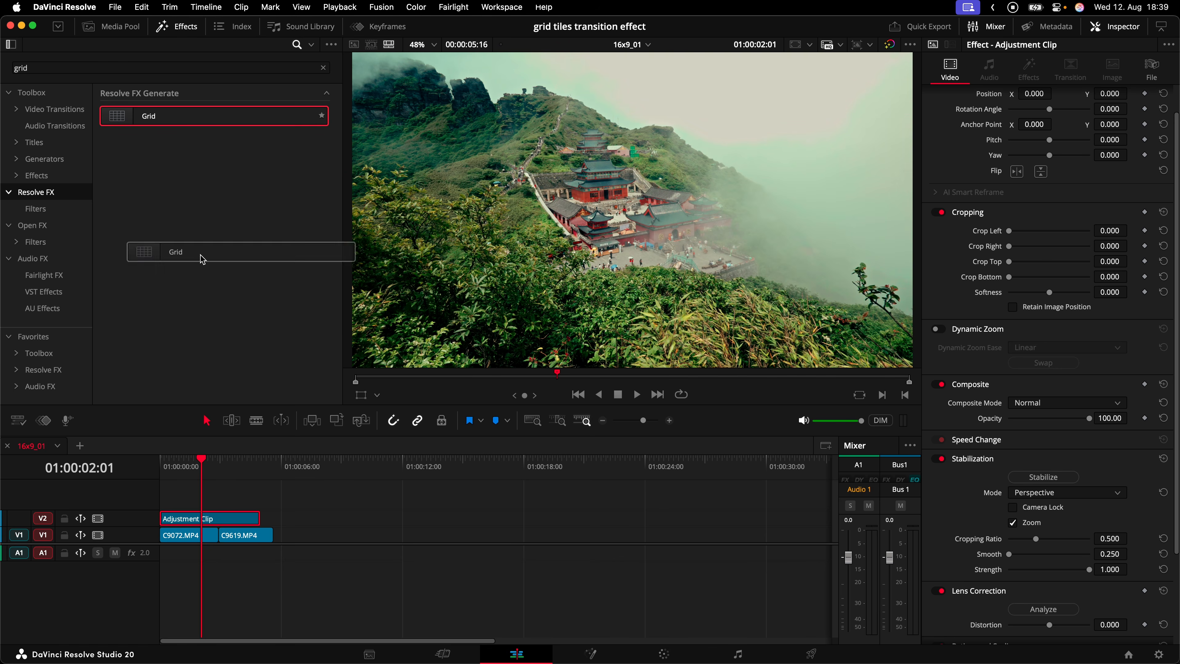
Set the Grid effect on the adjustment clip to 3 row cells and 3 column cells.
key(super+equal)
key(super+equal)
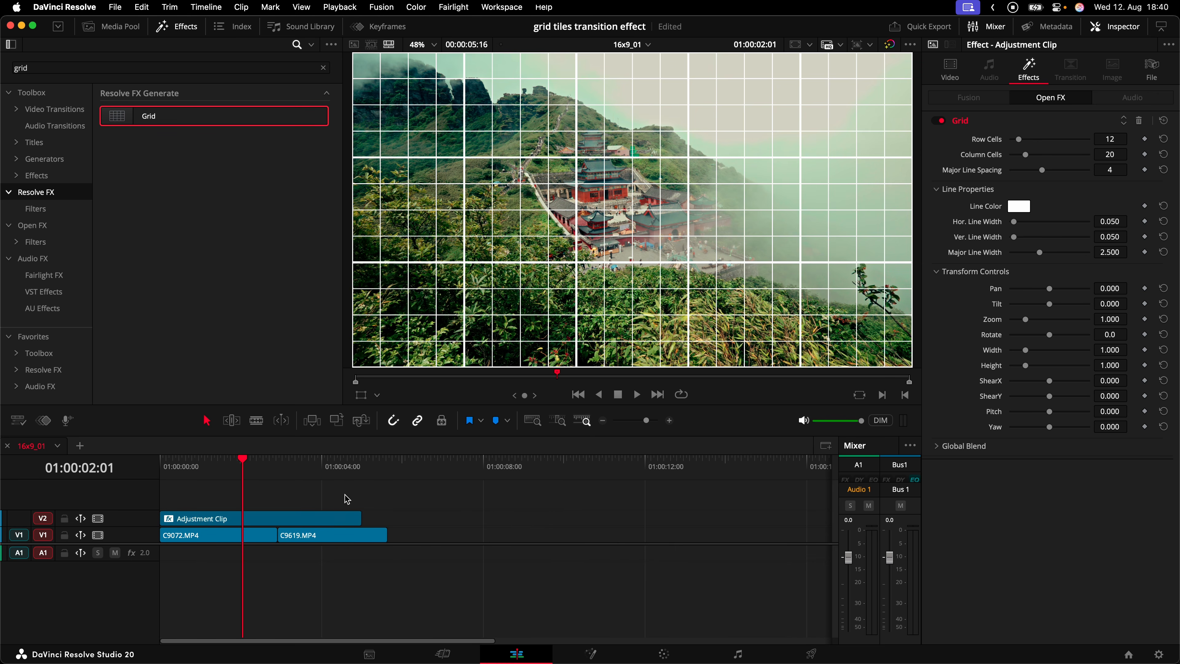
click(442, 516)
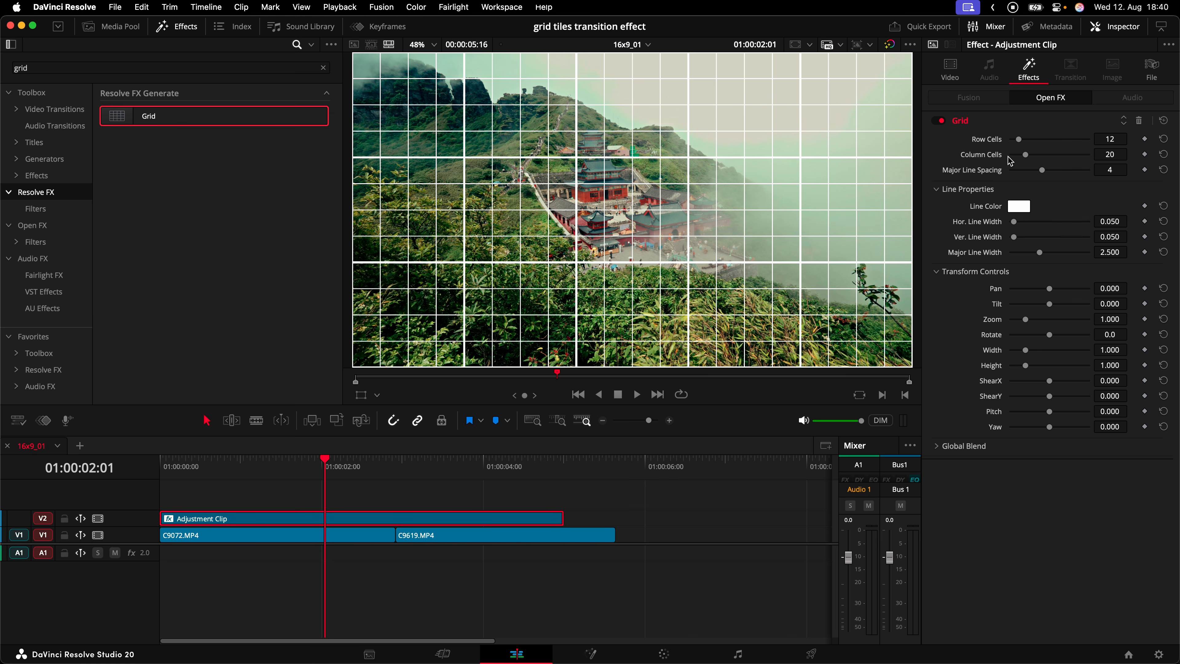
click(1120, 139)
click(1111, 154)
text(3)
key(Return)
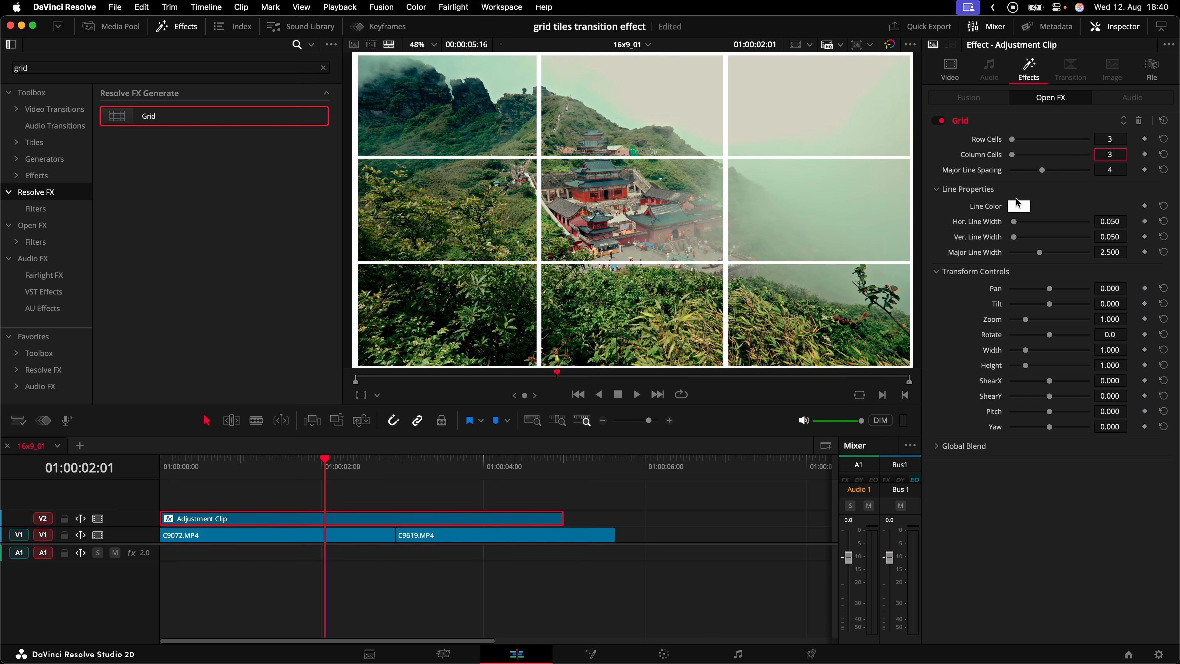
Change the line color of the adjustment clip's grid to black.
click(1020, 206)
drag(775, 275, 669, 277)
drag(775, 301, 669, 304)
drag(775, 328, 652, 355)
click(785, 472)
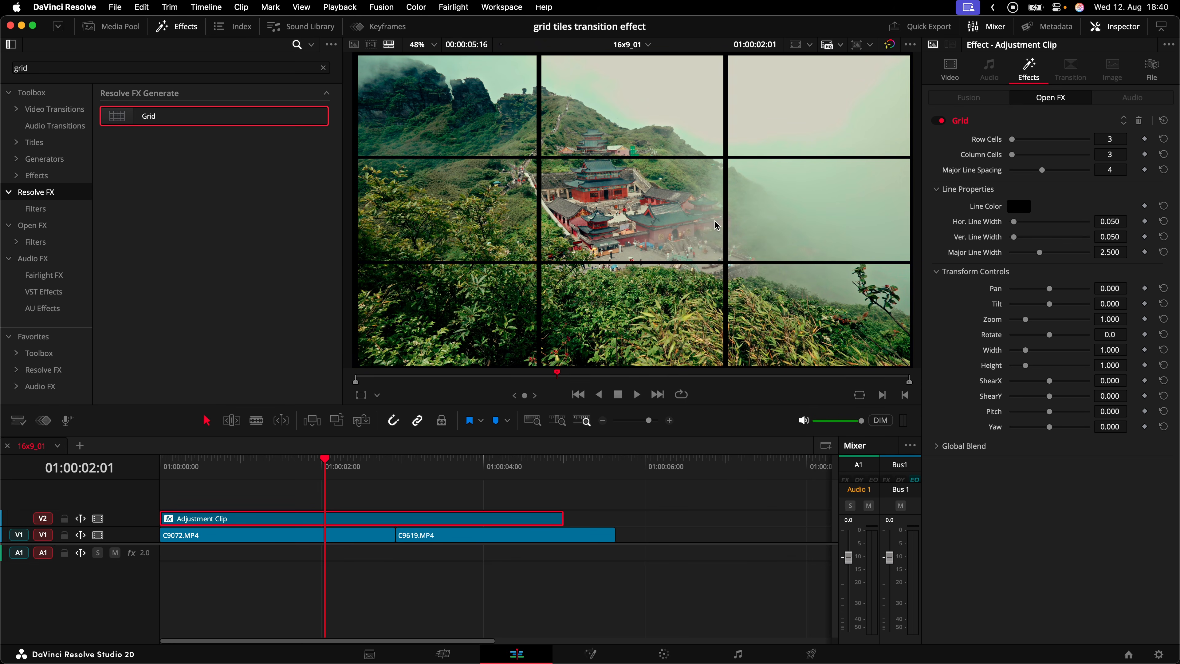
Thin the grid lines by setting the horizontal line width to 0.036 and the vertical line width to 0.024.
scroll(735, 157, up, 10)
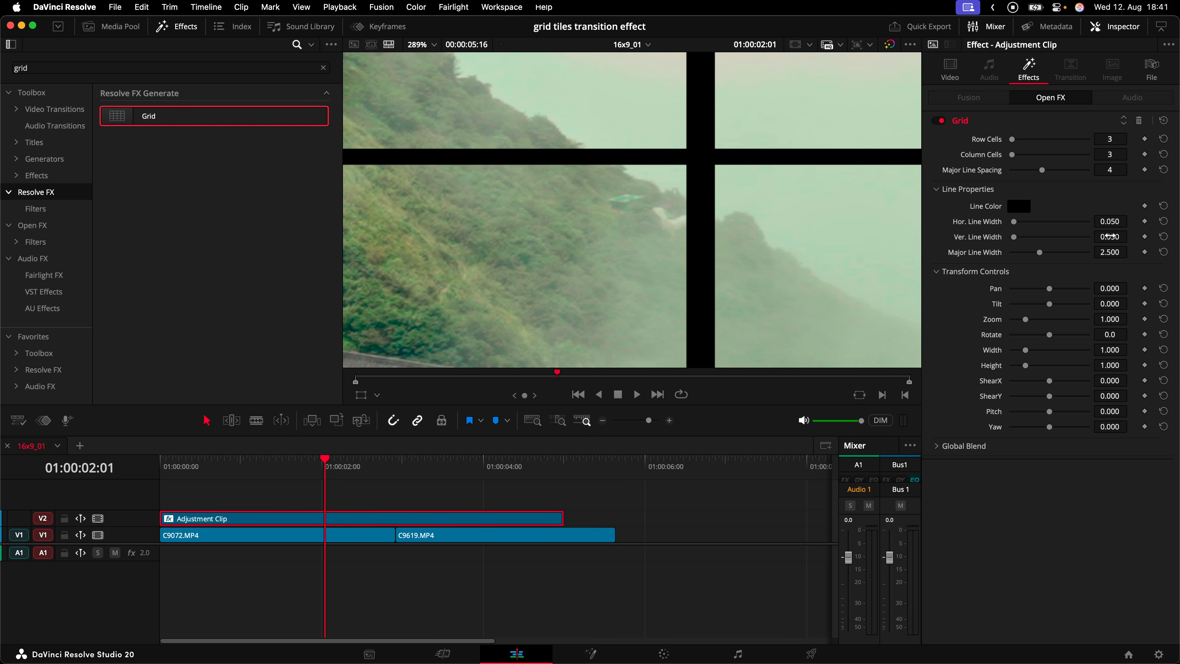
mouse_move(1111, 240)
mouse_down()
mouse_move(1097, 240)
mouse_move(1123, 221)
mouse_up()
scroll(743, 186, down, 10)
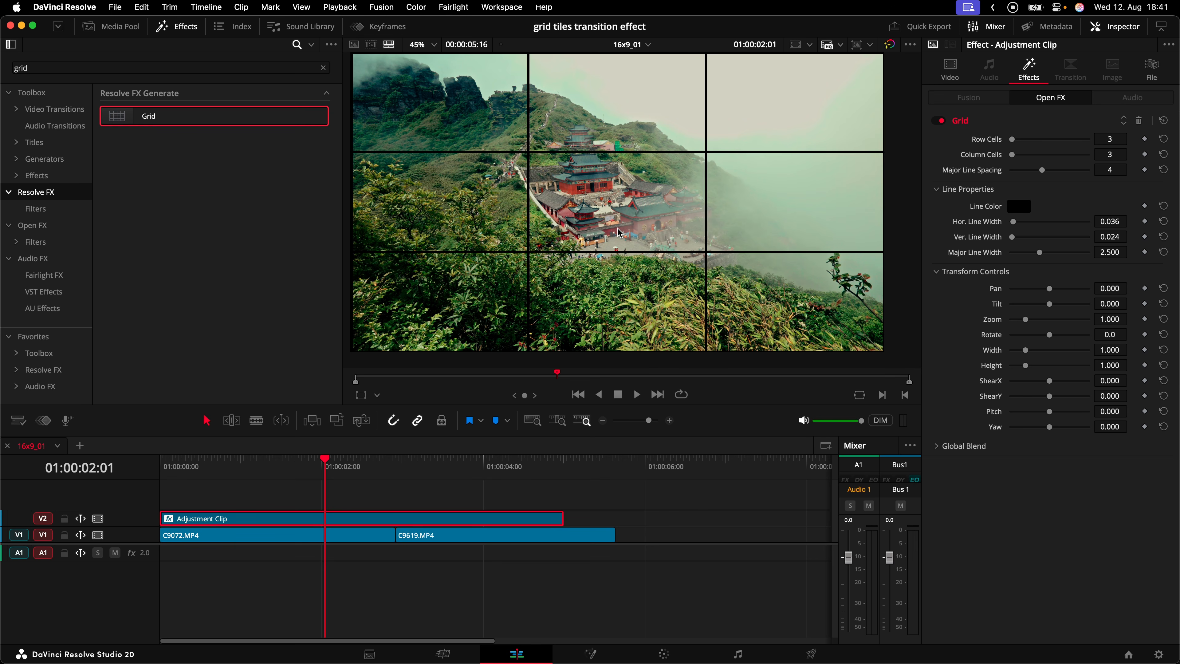
scroll(619, 233, down, 1)
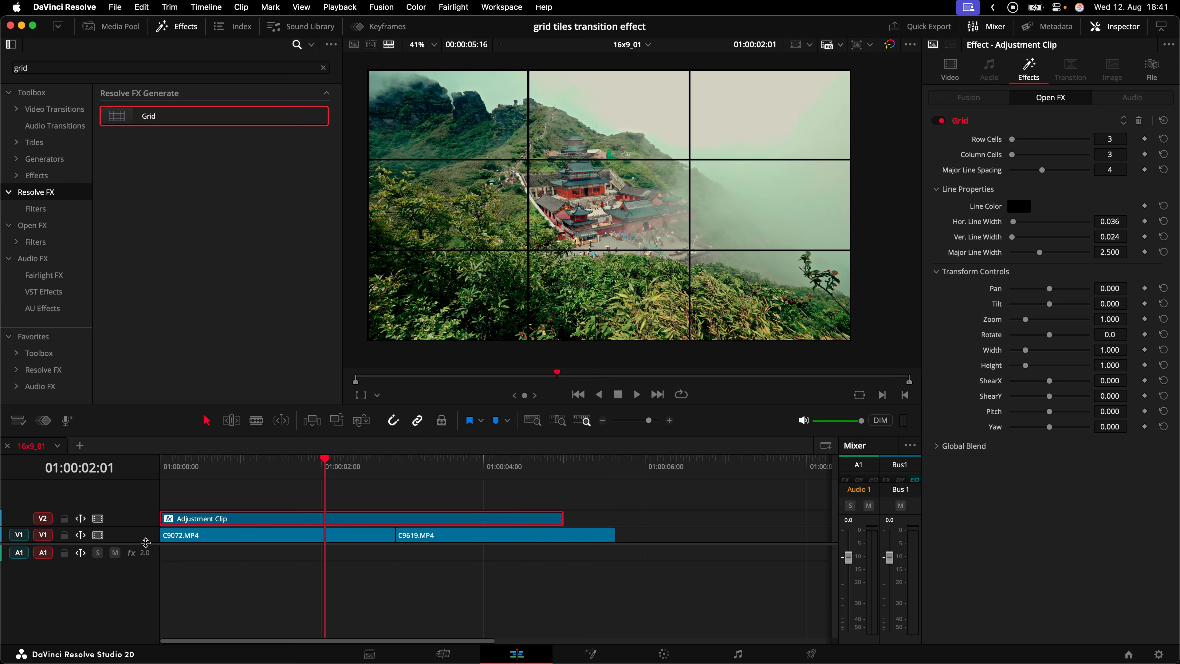
Enlarge the video track area of the timeline and move the adjustment clip up to track V11.
drag(146, 543, 145, 615)
drag(411, 404, 413, 269)
drag(290, 548, 296, 456)
Play the first clip from the start and stop the playhead at 01:00:01:06 for the transition point.
key(space)
drag(251, 330, 299, 368)
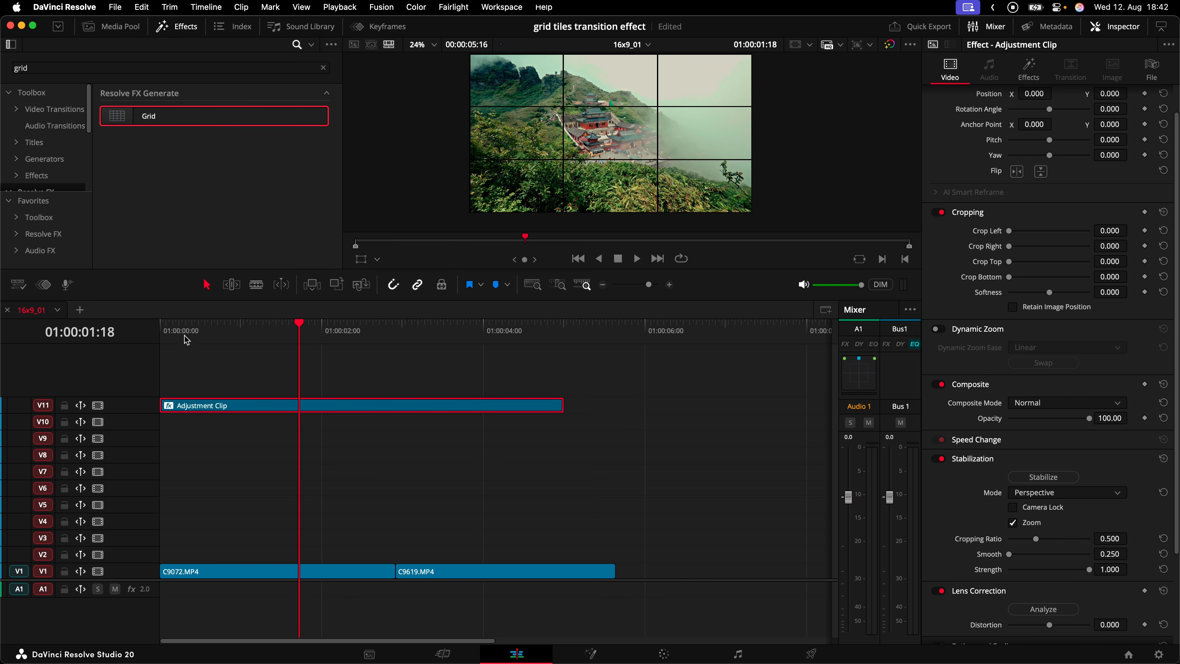
key(Home)
key(space)
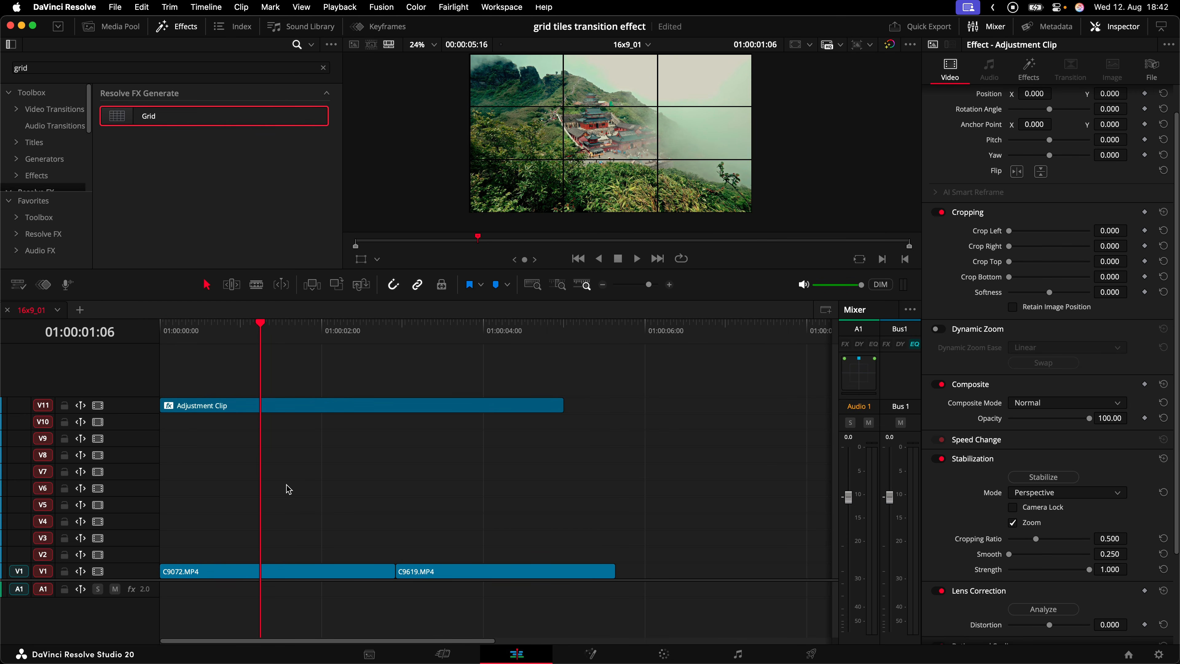
Move C9619.MP4 to track V2 starting at 01:00:01:06 and duplicate it onto tracks V3 to V10.
click(430, 574)
drag(427, 571, 294, 554)
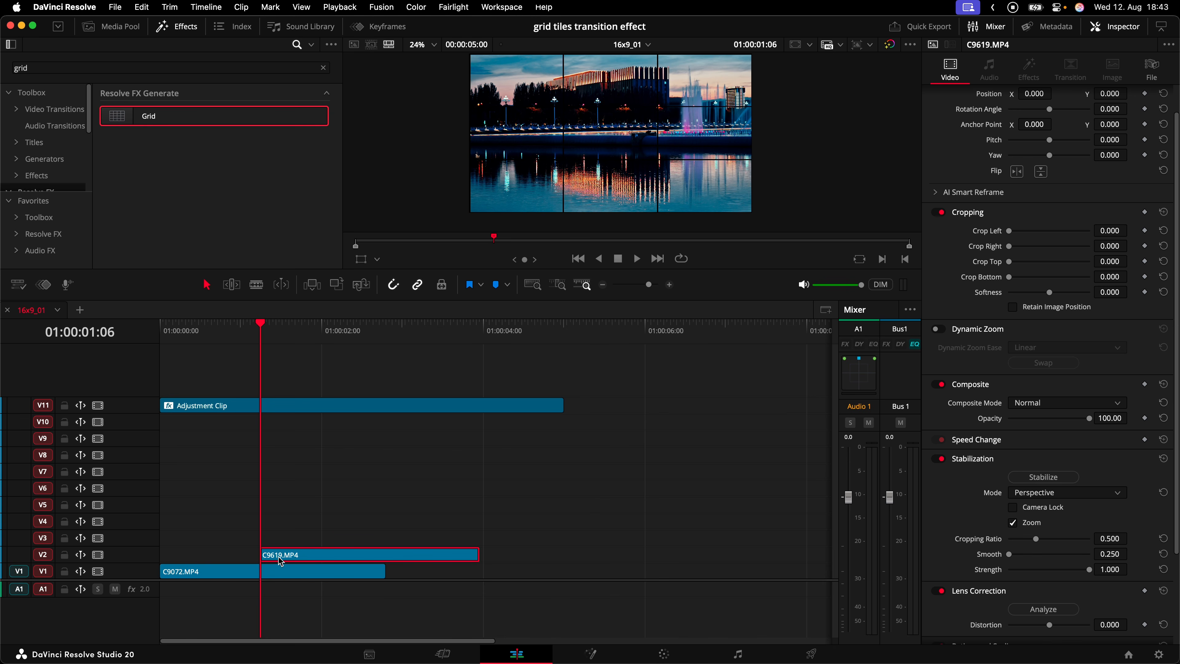
drag(283, 558, 295, 423)
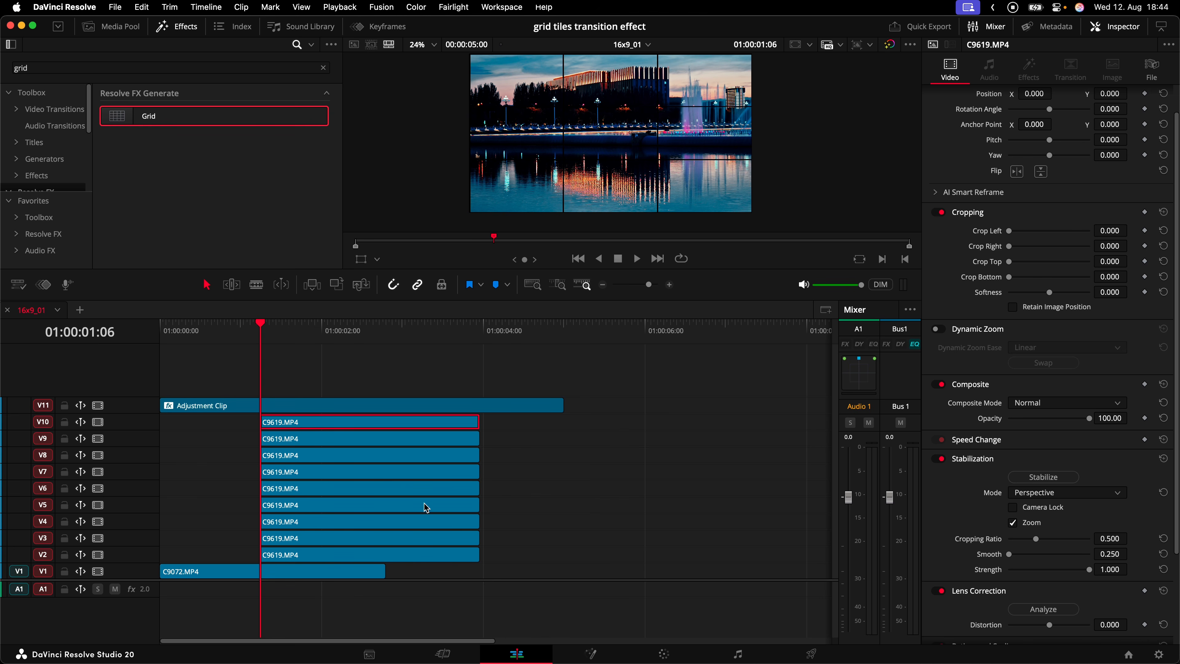
Disable the C9619.MP4 copies on tracks V3 to V10, leaving only the V2 copy enabled and selected.
click(459, 556)
click(461, 539)
click(465, 521)
click(466, 505)
click(465, 488)
click(465, 472)
click(466, 455)
click(467, 439)
click(465, 423)
drag(245, 417, 305, 540)
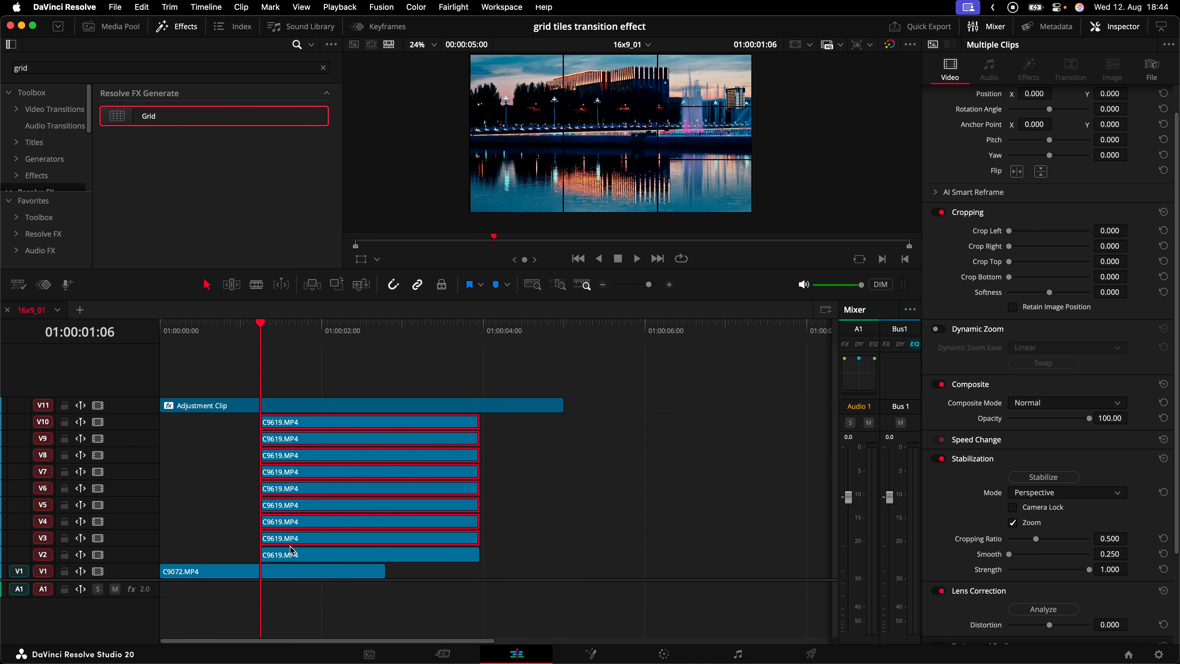
key(d)
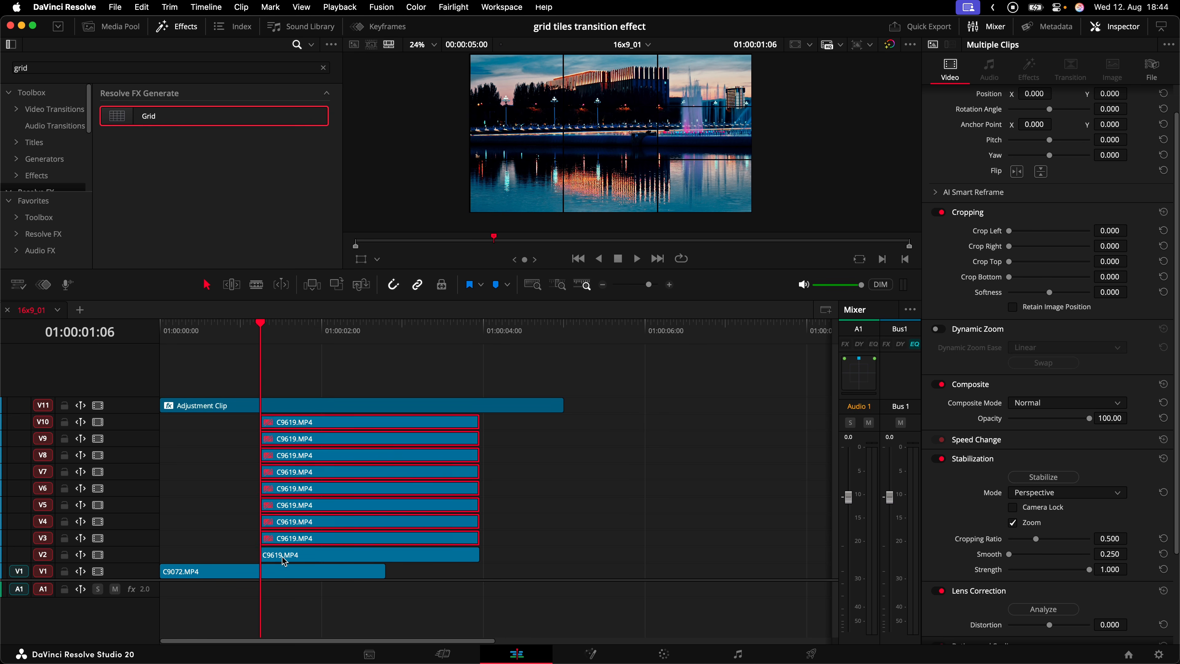
click(280, 554)
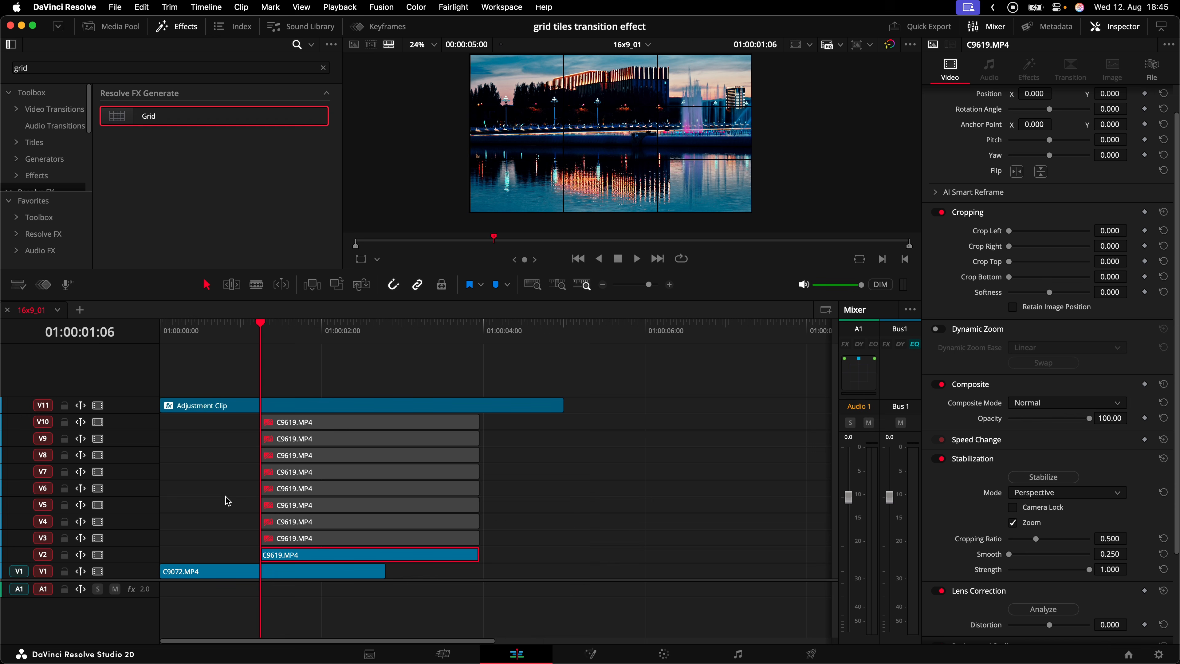
click(320, 540)
right_click(324, 540)
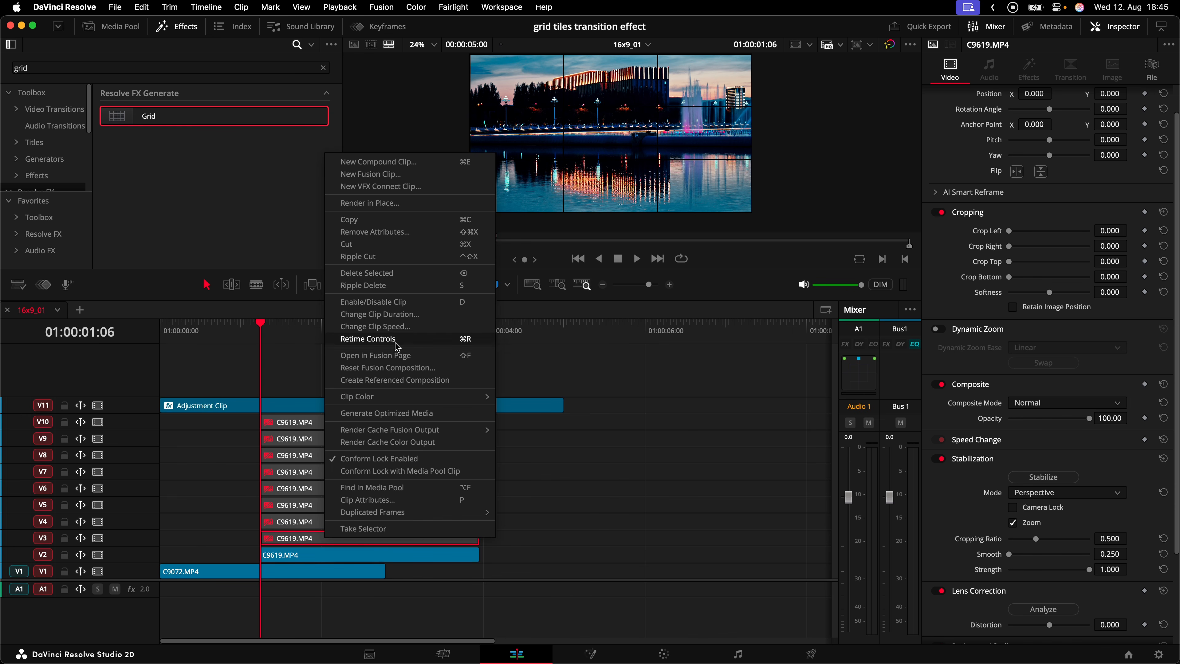
click(333, 557)
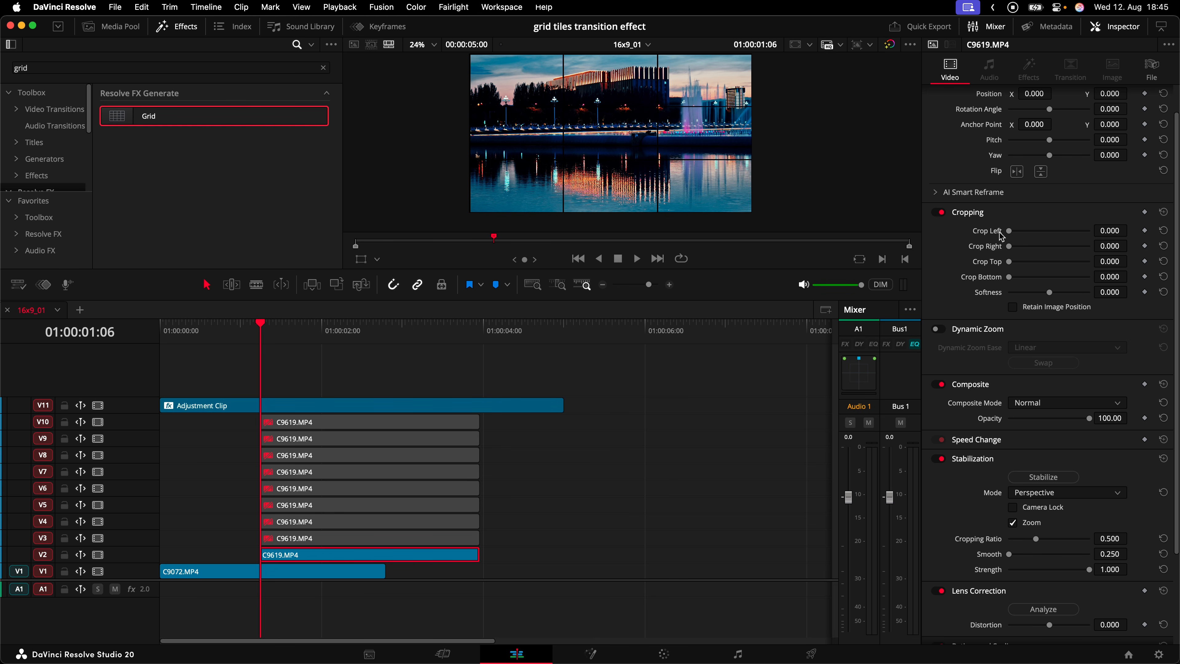
scroll(958, 256, up, 1)
scroll(950, 243, down, 1)
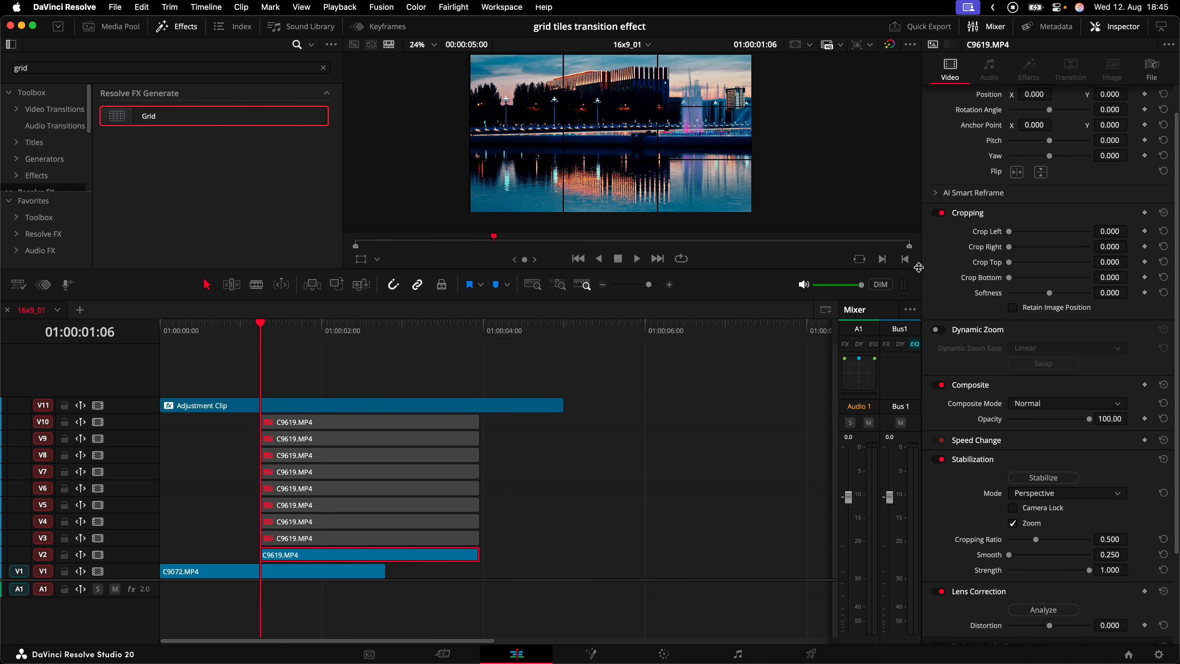
Enlarge the viewer area and set the line color of the adjustment clip's grid to red, FF0000.
drag(172, 301, 178, 363)
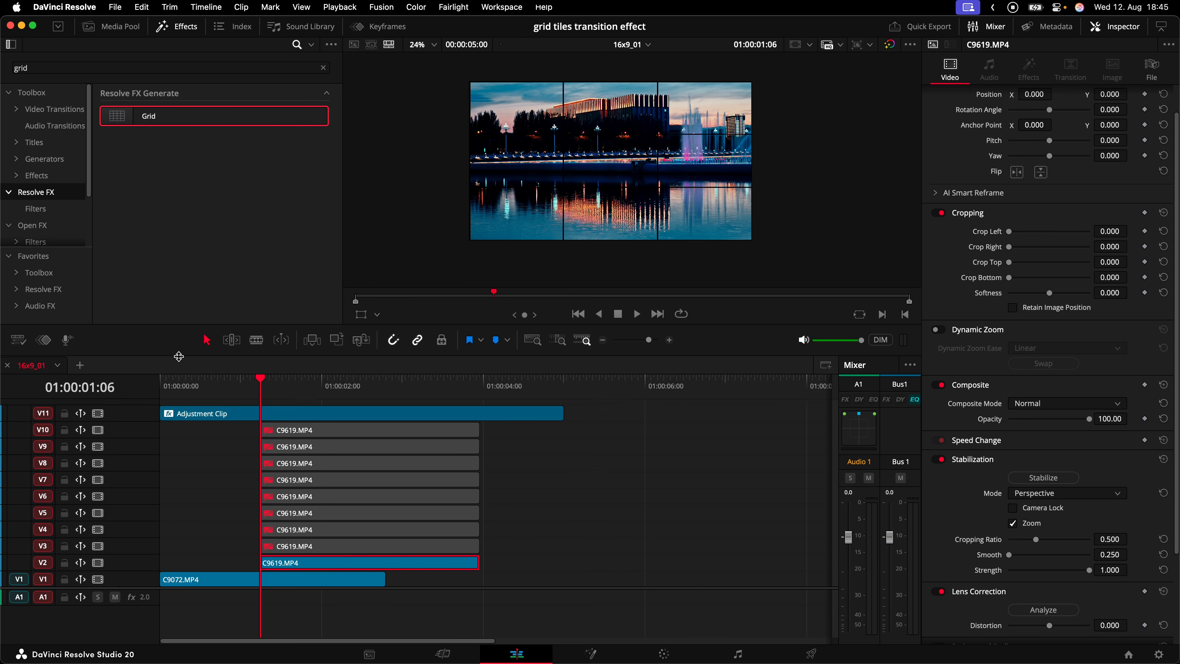
scroll(576, 174, up, 6)
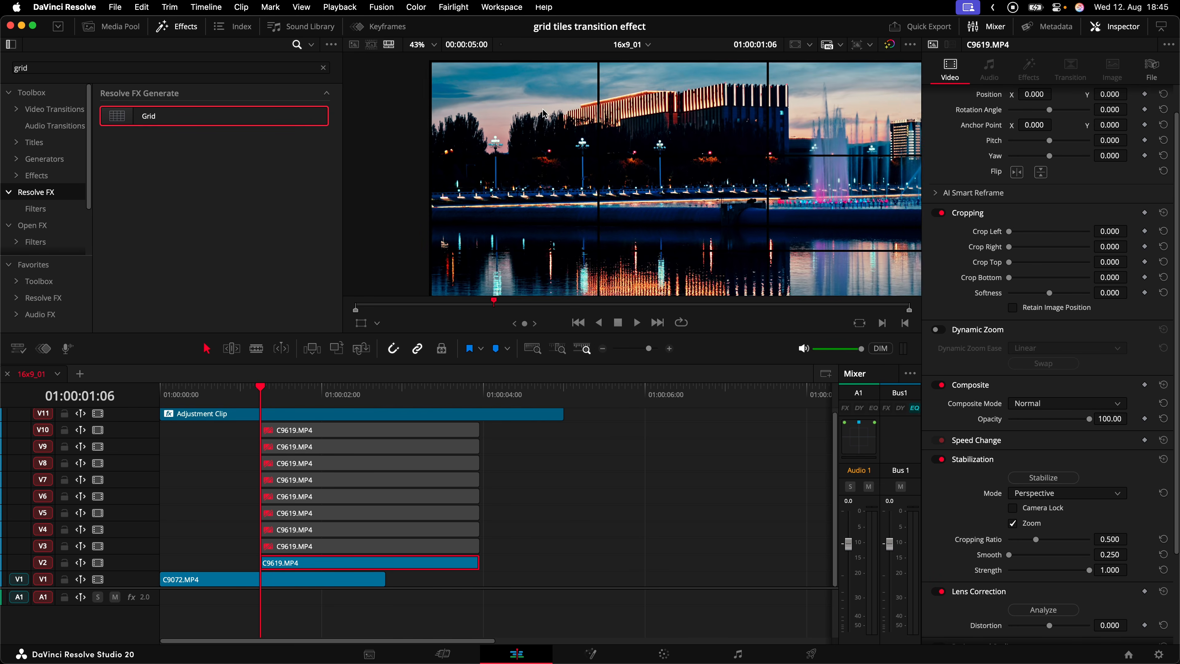
scroll(602, 214, down, 5)
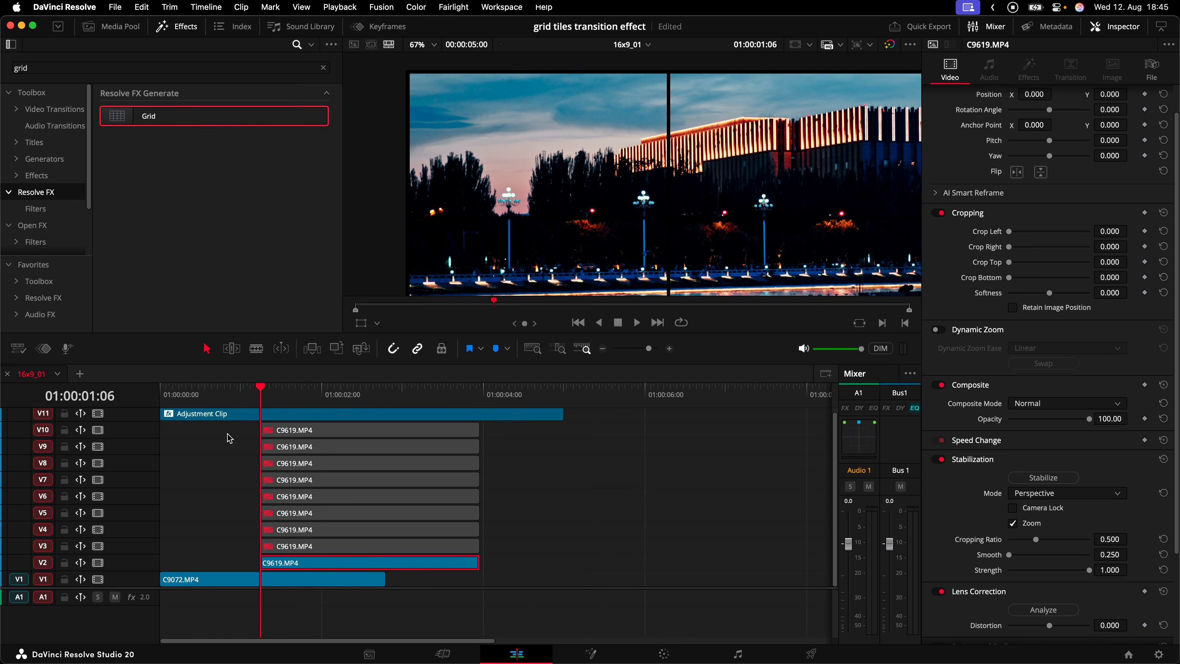
scroll(229, 434, up, 1)
click(237, 421)
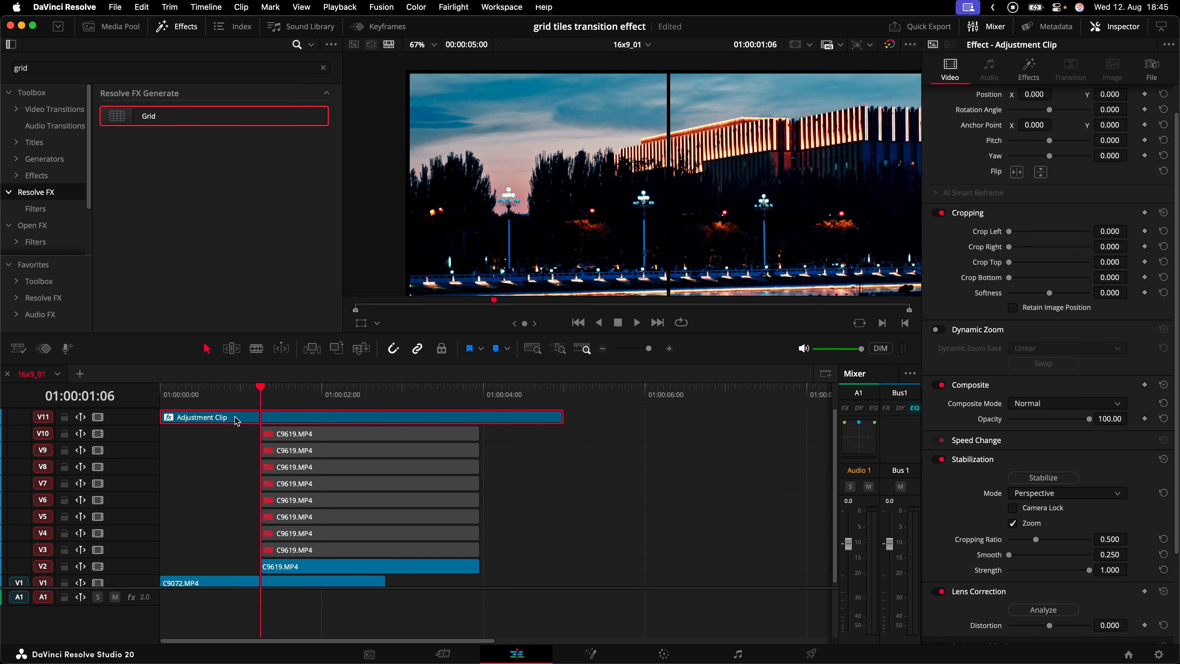
click(1030, 65)
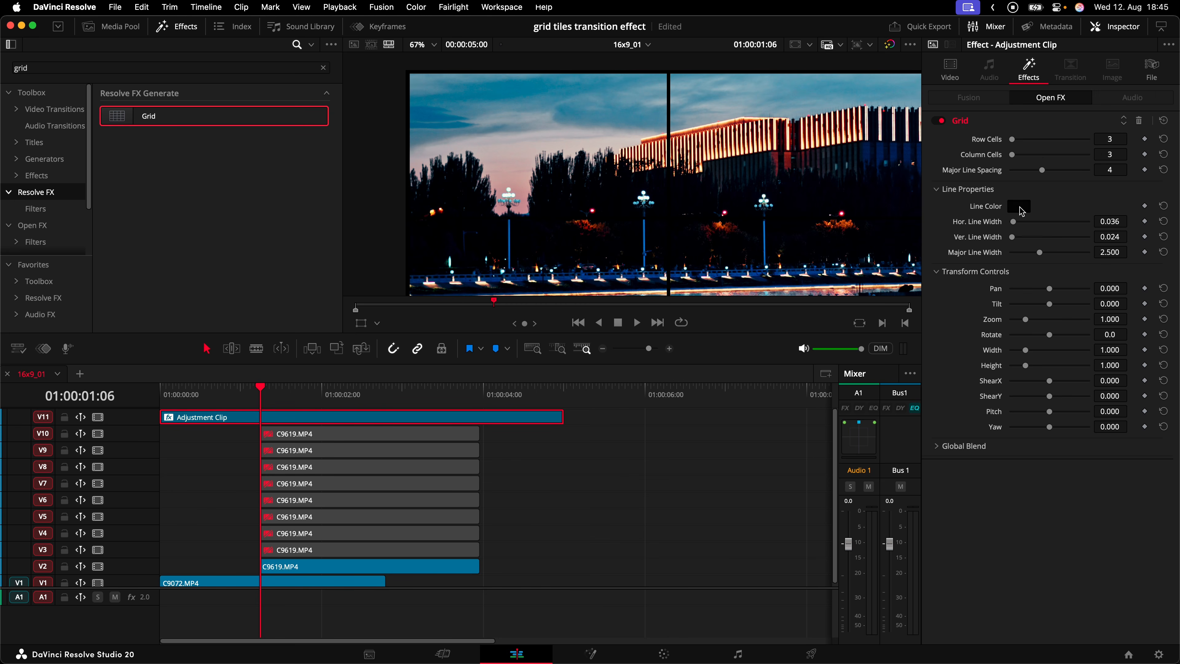
click(1018, 206)
drag(769, 277, 816, 288)
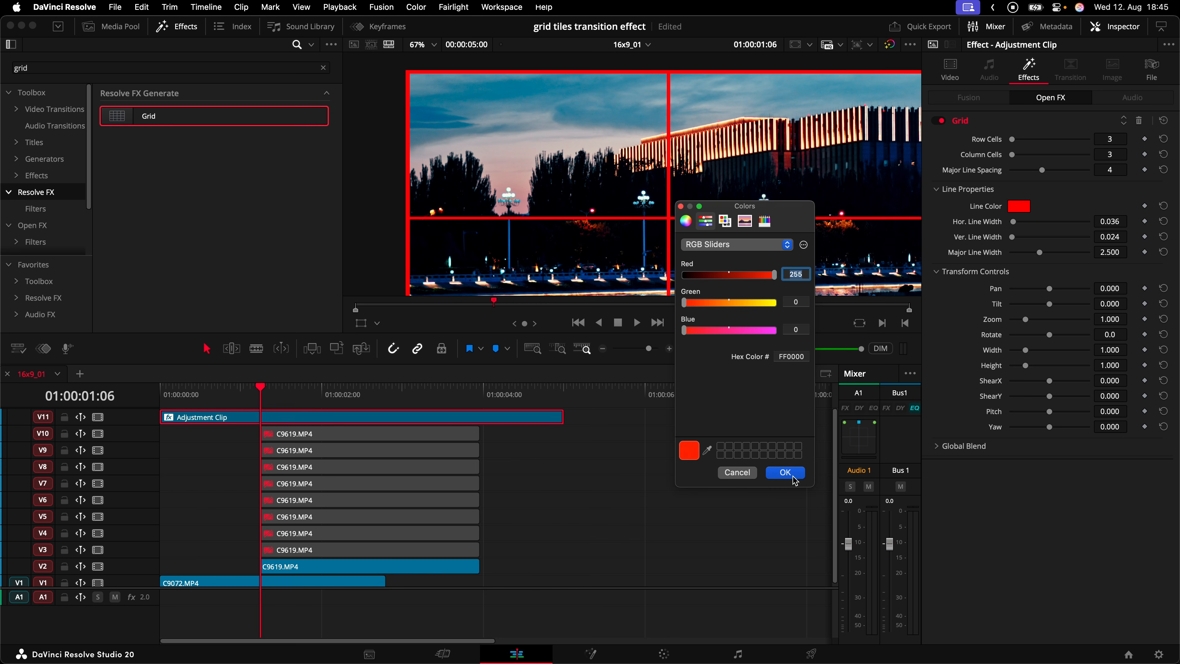
click(785, 472)
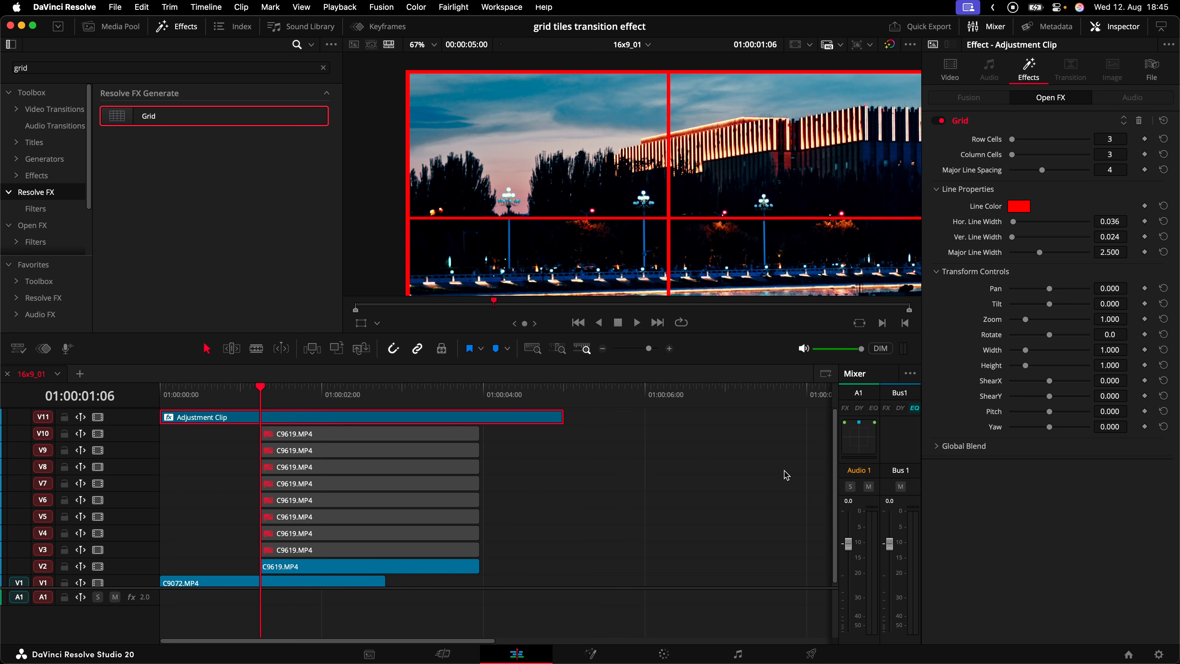
Crop the V2 copy of C9619.MP4 to the top-left grid cell with Crop Bottom 1434.5 and Crop Right 2561.2.
click(298, 571)
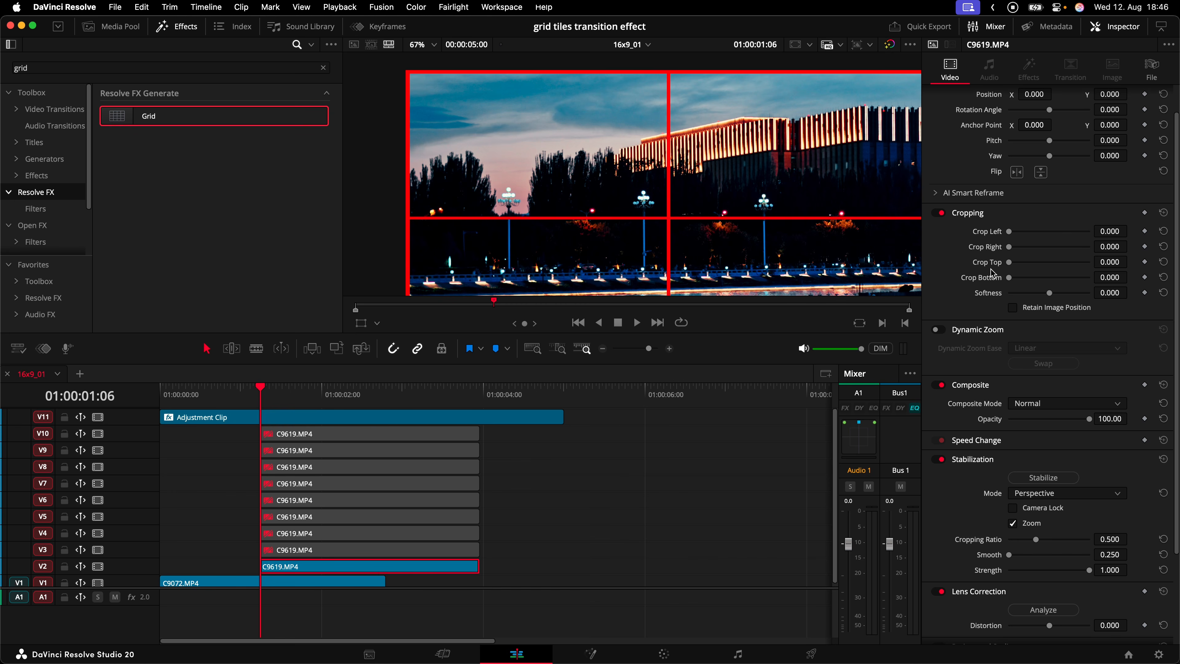
drag(1008, 278, 1062, 279)
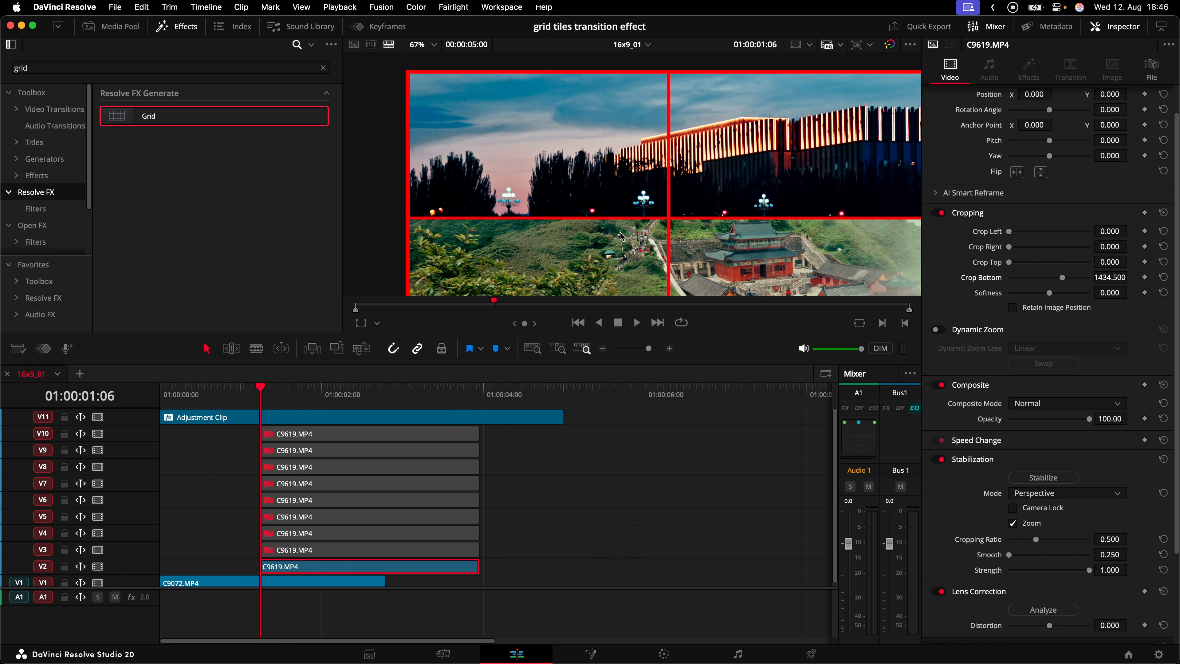
drag(1012, 250, 1145, 246)
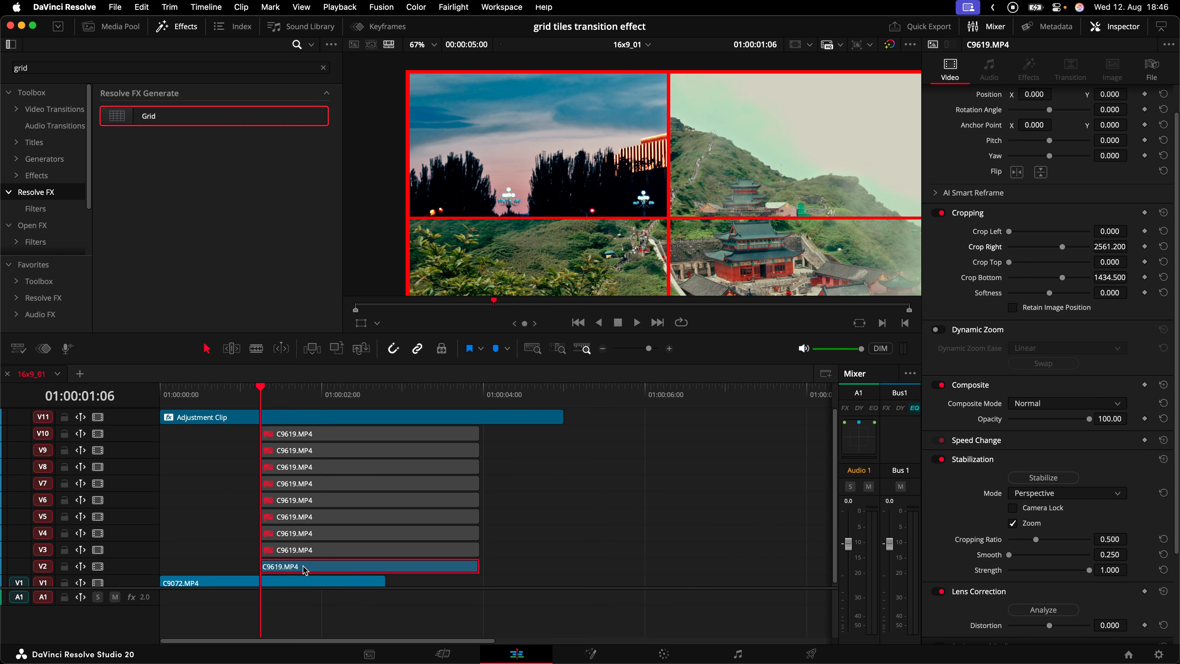
Enable only the V3 copy and crop it to the top-middle cell with Crop Bottom 1434.5 and Crop Left and Right 1274.8.
click(317, 552)
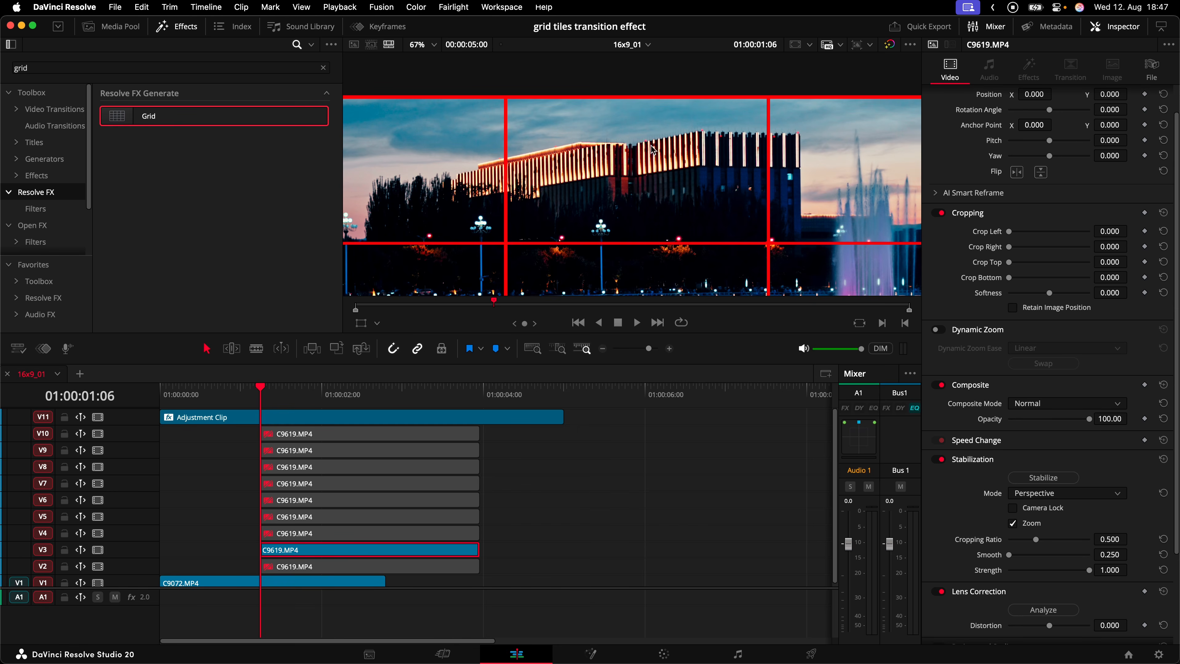
drag(1009, 277, 1063, 278)
drag(1009, 231, 1035, 231)
click(1115, 232)
click(1115, 242)
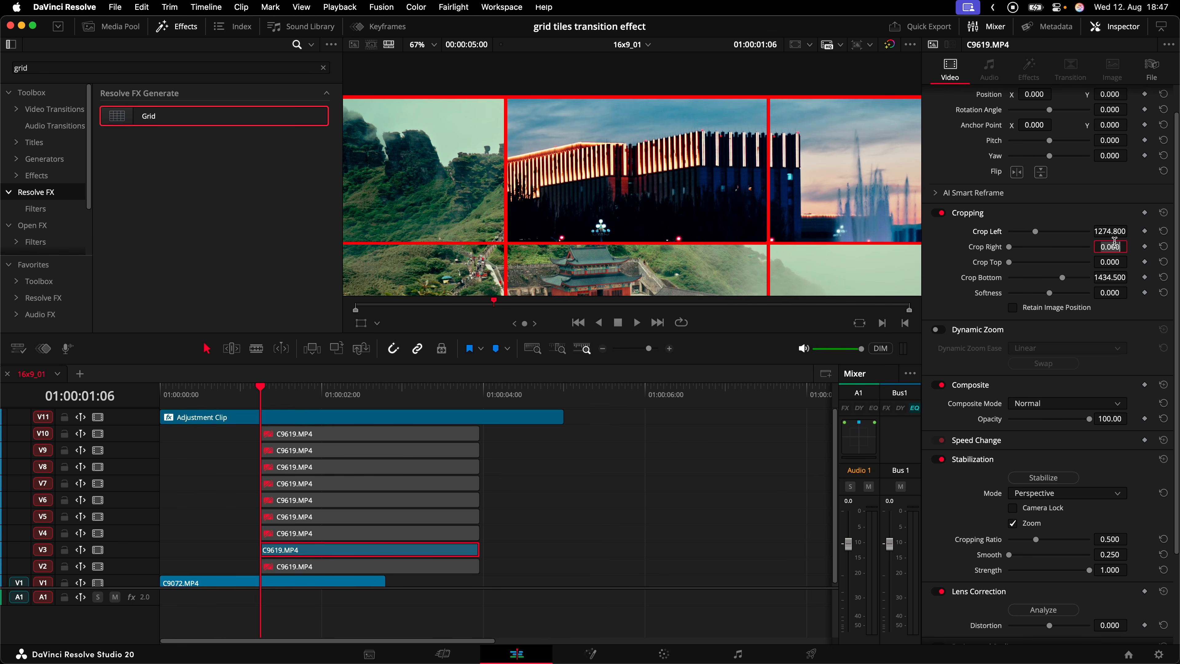
text(1274.800)
key(Return)
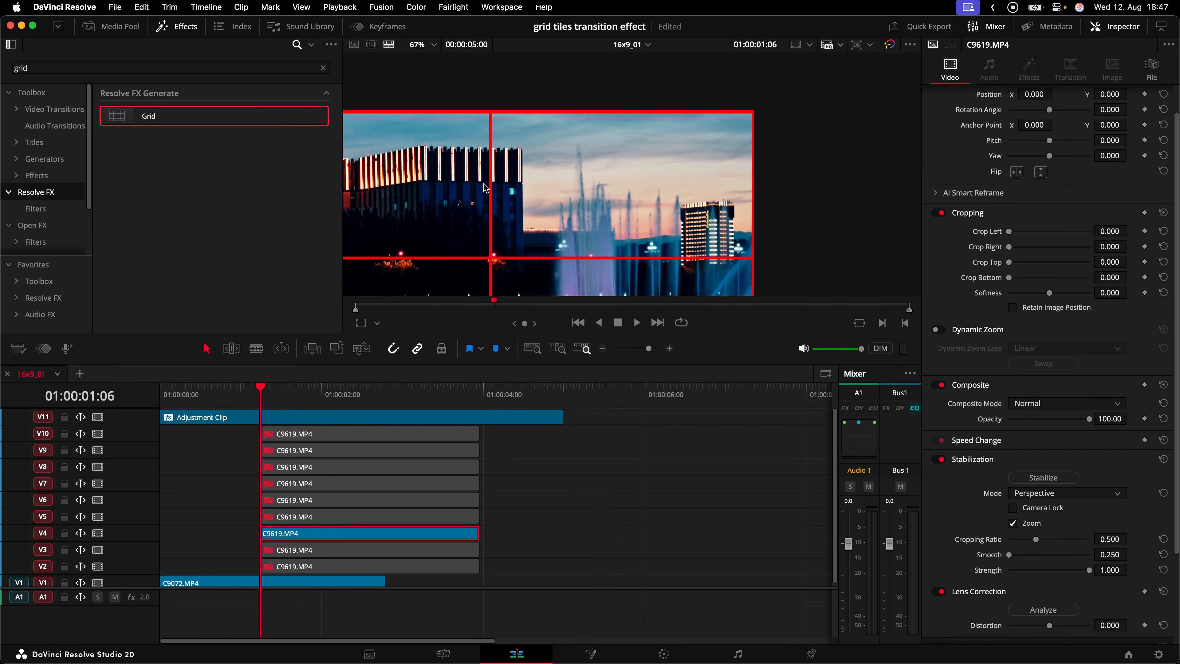
Crop the V4 copy to the top-right cell and the V5 to V7 copies to the middle-row cells, using Crop Right 2546.9 on V5.
drag(1110, 278, 1132, 277)
drag(1110, 232, 1132, 230)
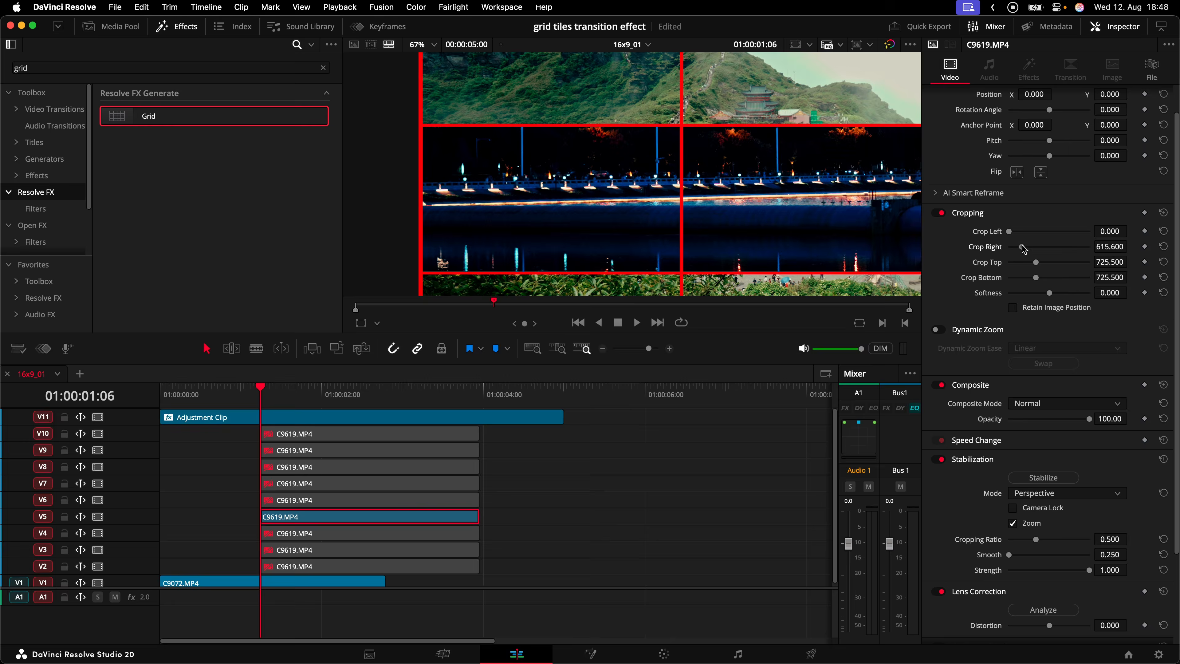
drag(1110, 246, 1131, 246)
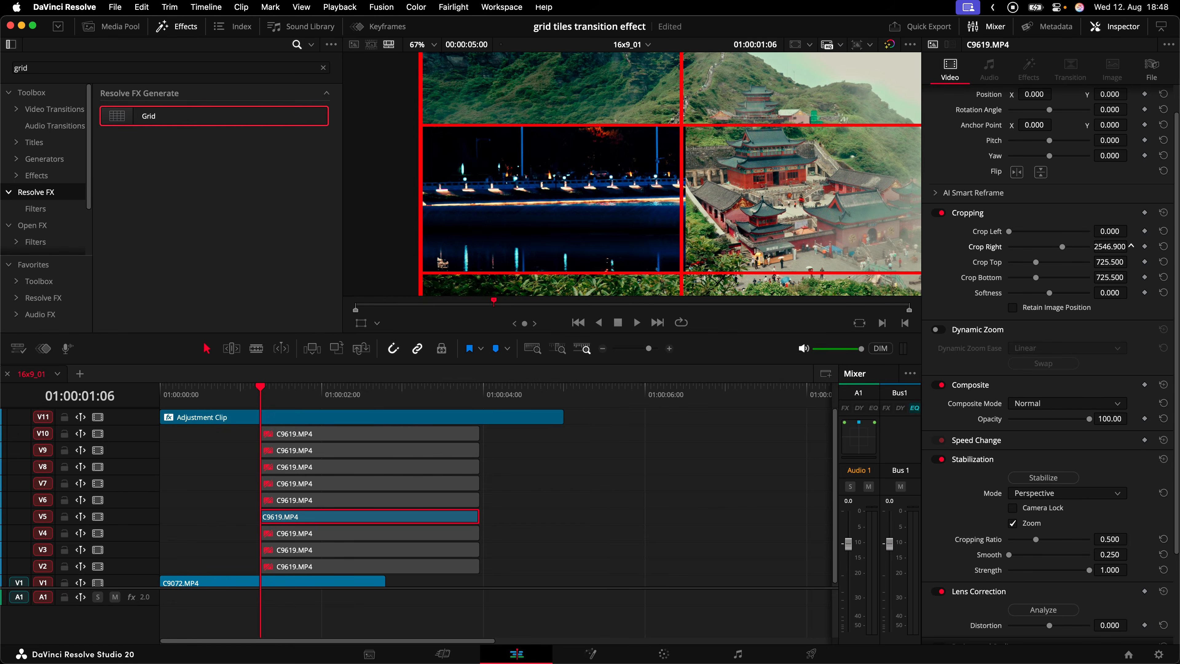
drag(1009, 232, 1055, 234)
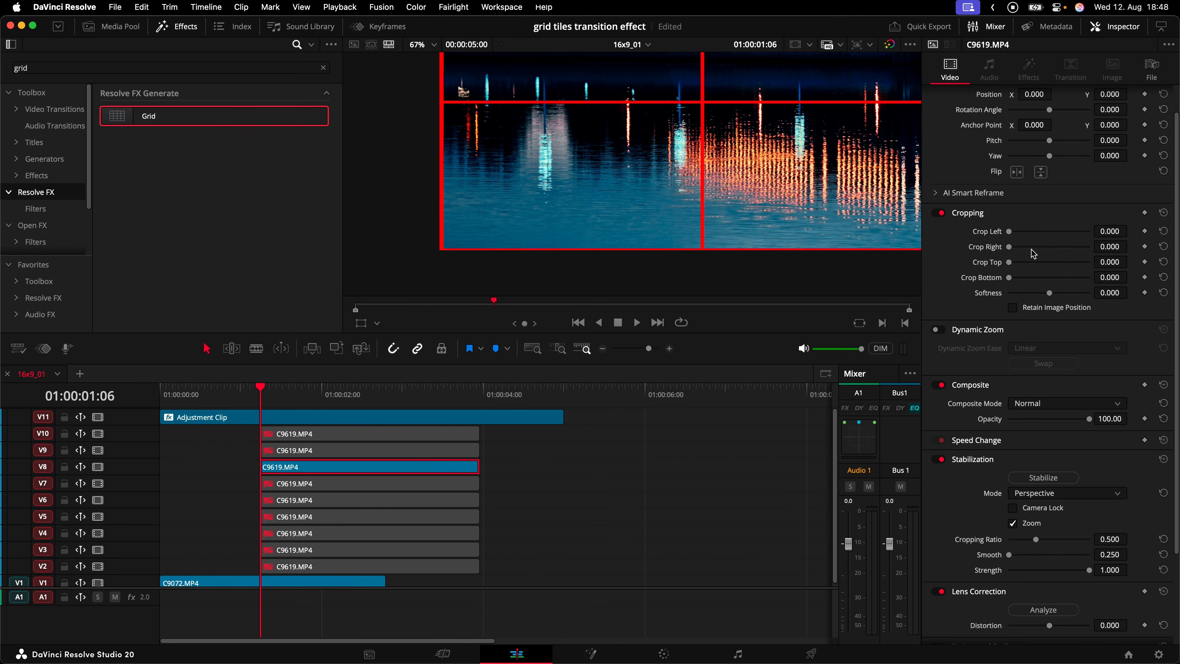
Crop the V8 to V10 copies to the bottom-row cells, with V8 Crop Right 2572.5 and V10 Crop Left 2564.7 and Crop Top 1443.5.
drag(1110, 246, 1130, 246)
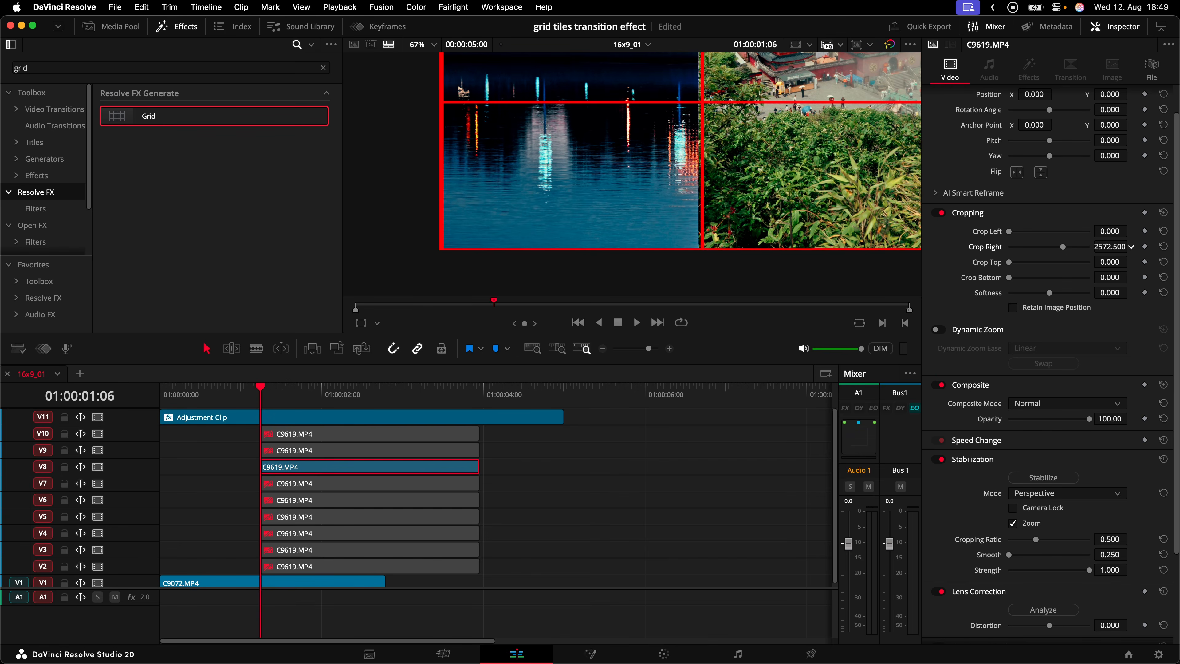
click(407, 444)
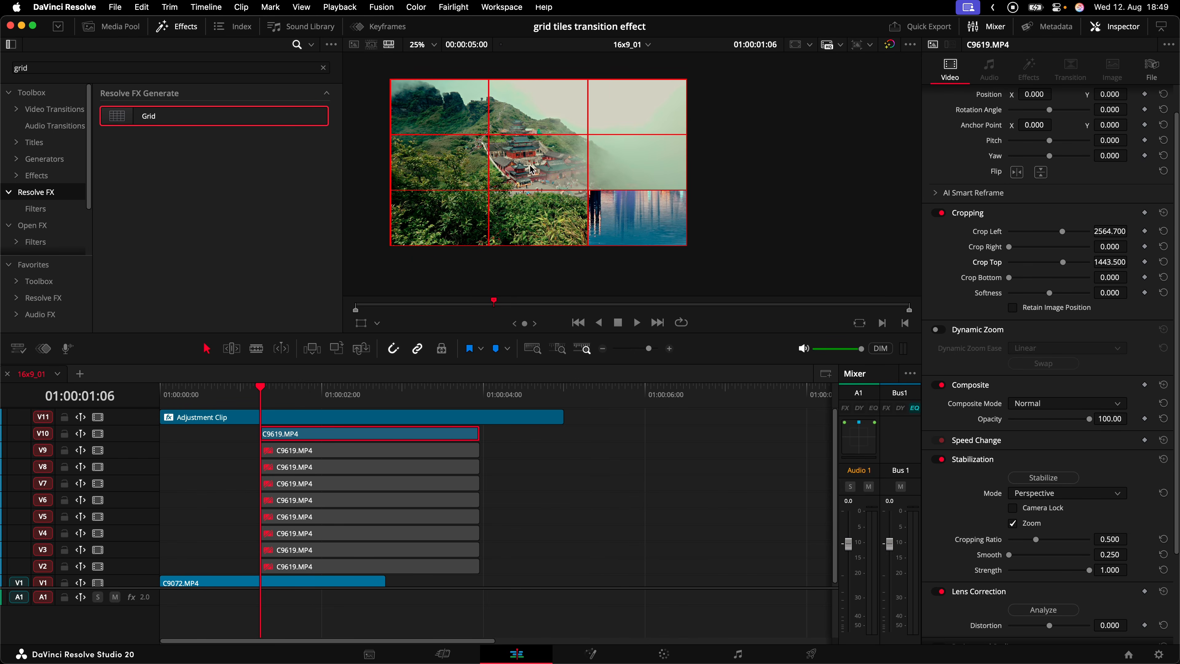
Enable all nine C9619.MP4 copies on V2 to V10.
scroll(531, 170, up, 3)
drag(503, 452, 464, 577)
key(d)
click(536, 526)
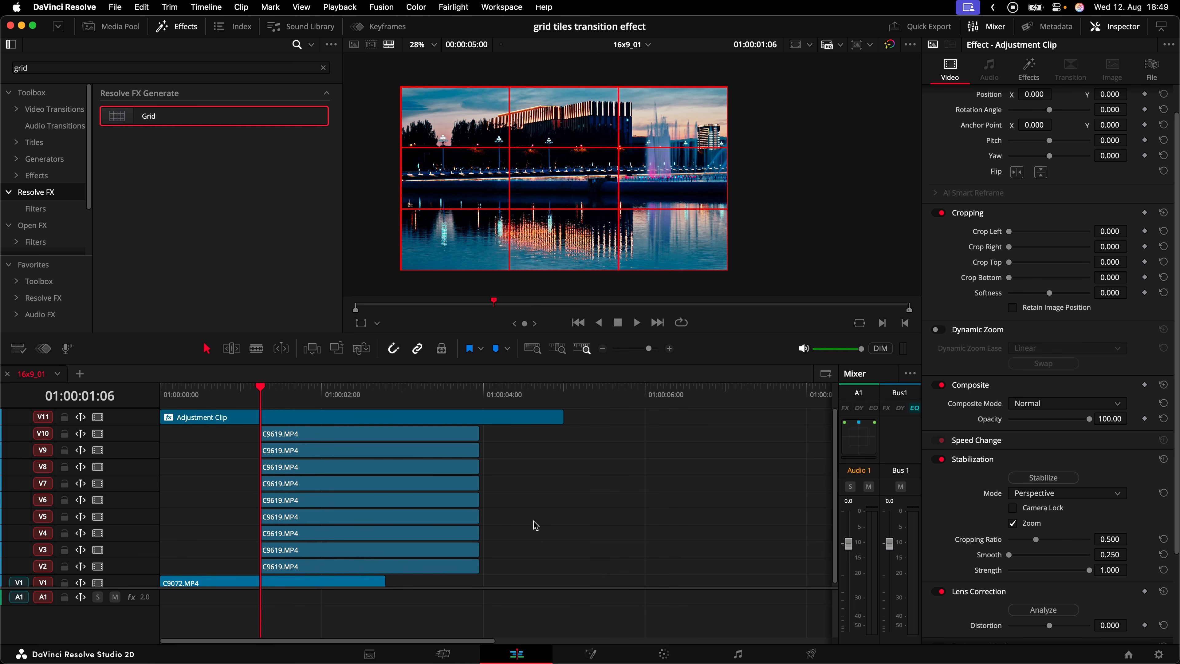
Disable the V5, V7 and V9 copies in turn to check which grid cells they cover.
click(284, 516)
key(d)
click(283, 483)
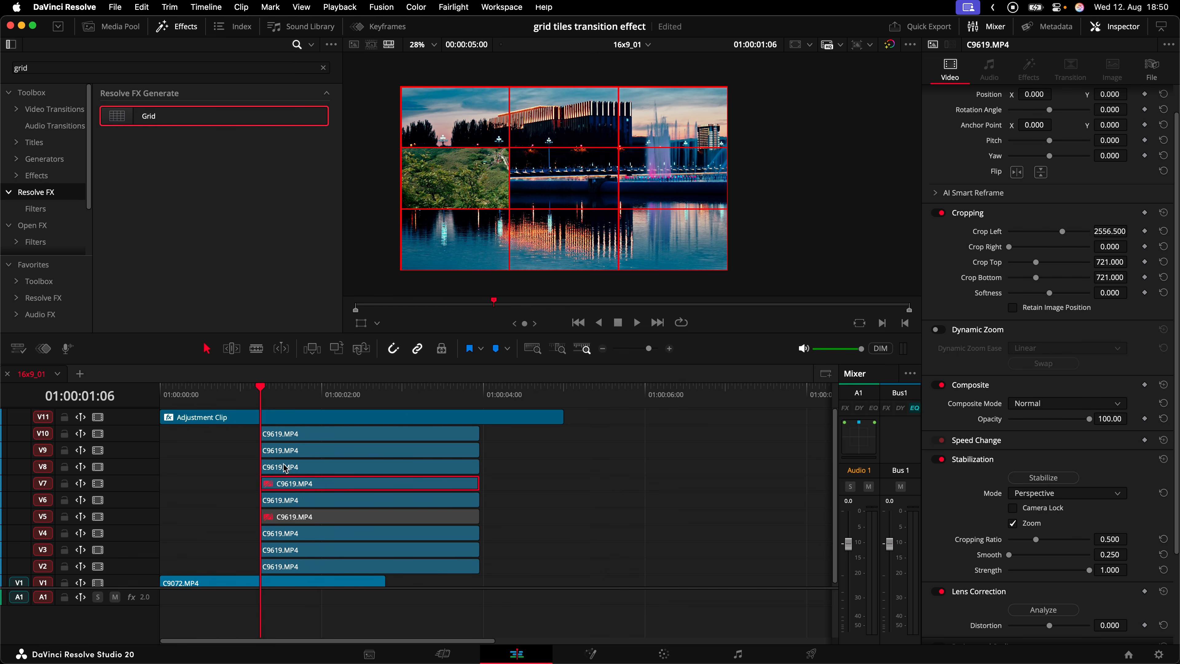
key(d)
click(288, 451)
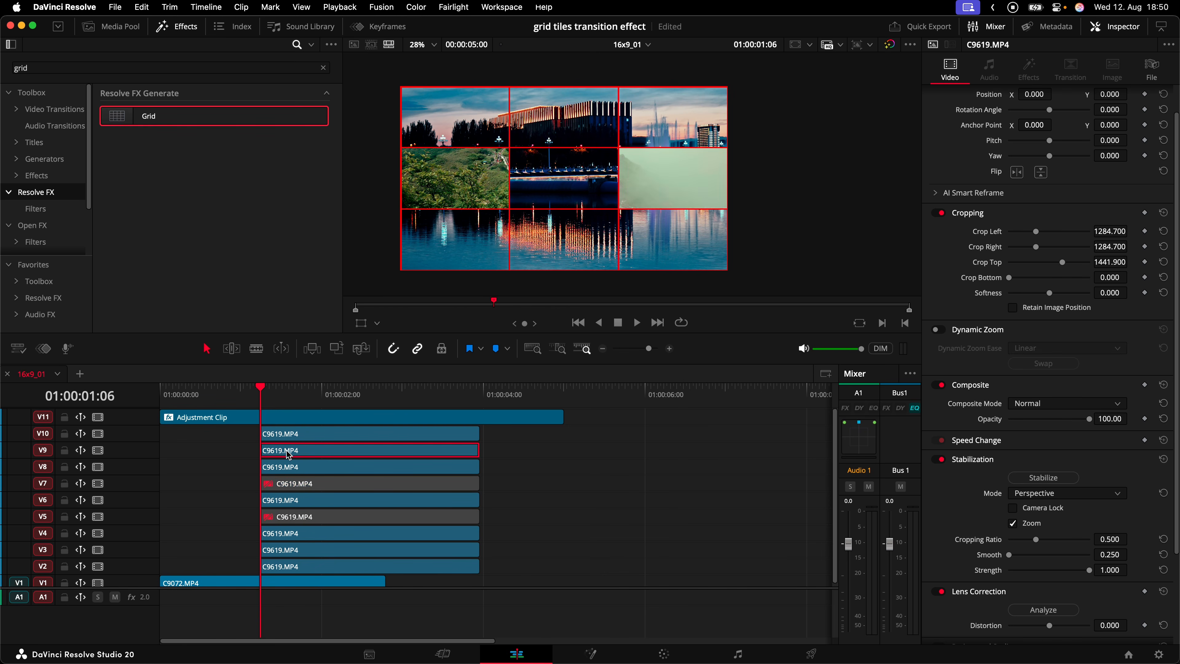
key(d)
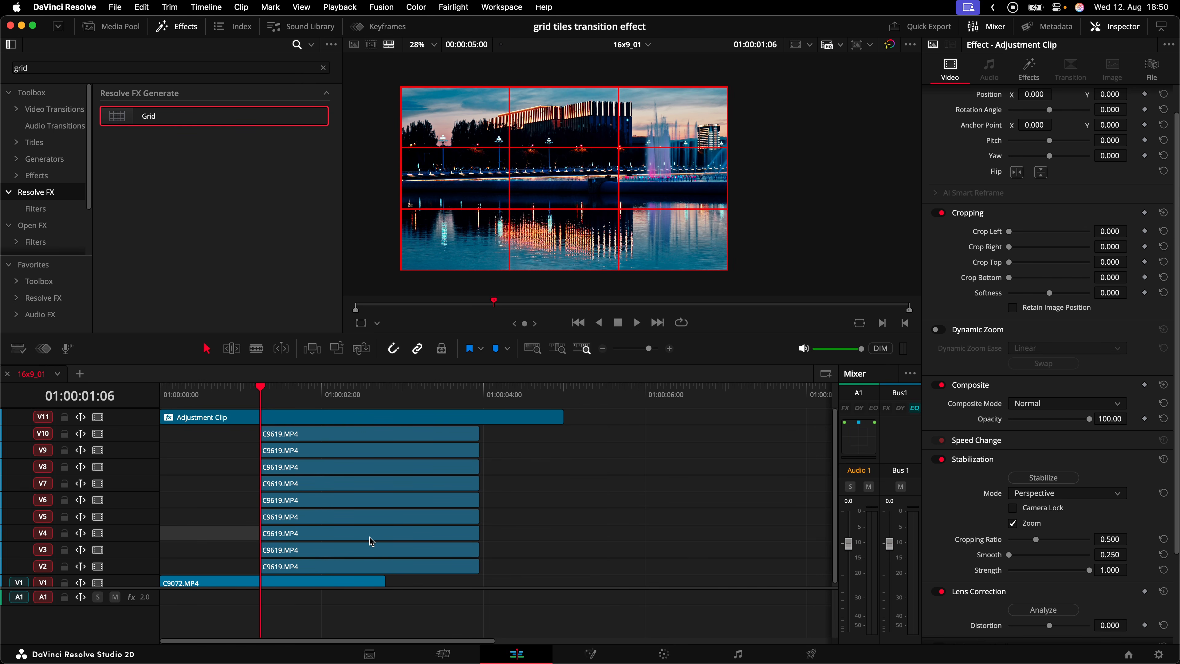
drag(300, 549, 271, 553)
click(250, 550)
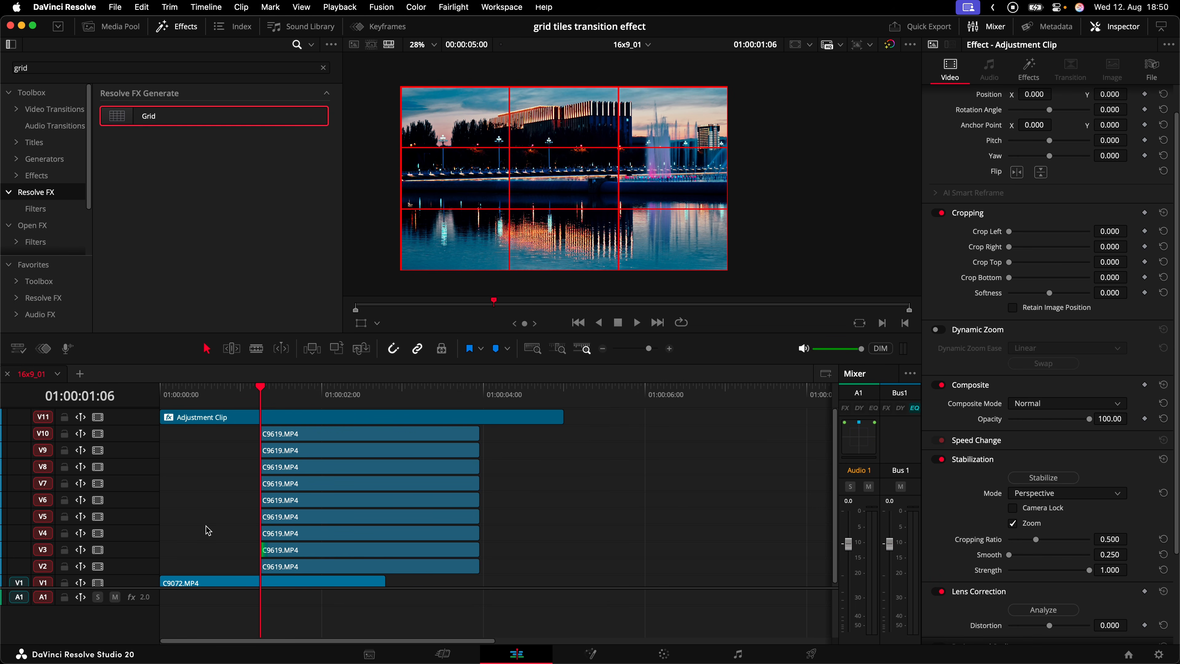
drag(504, 576, 452, 425)
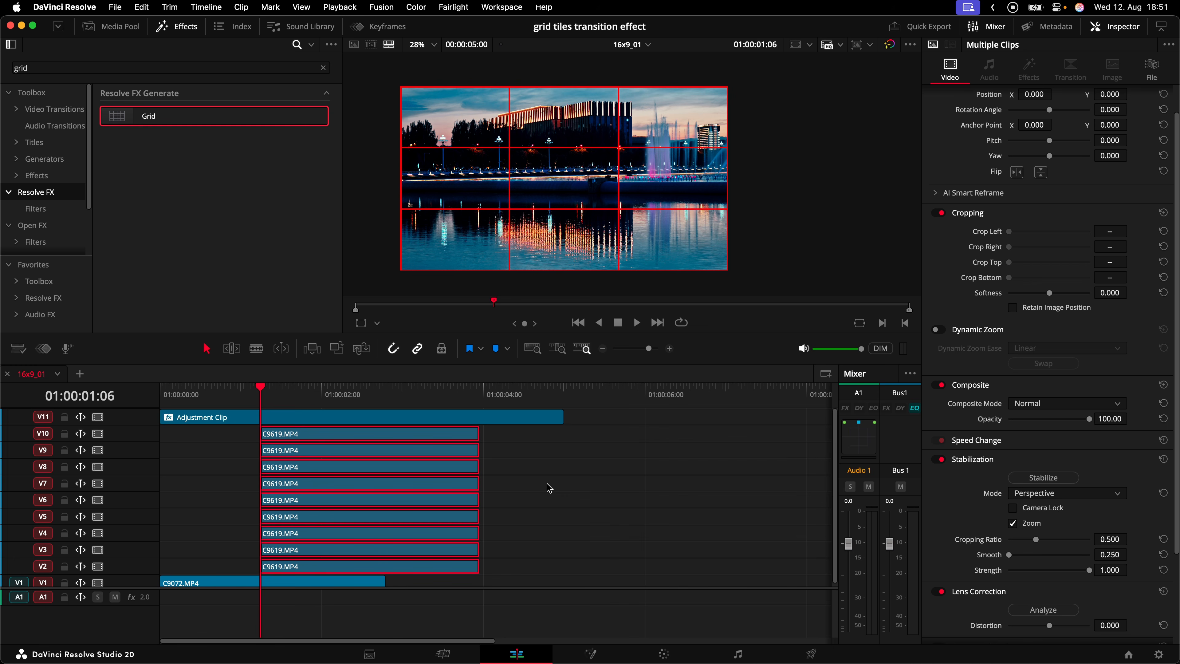
click(548, 488)
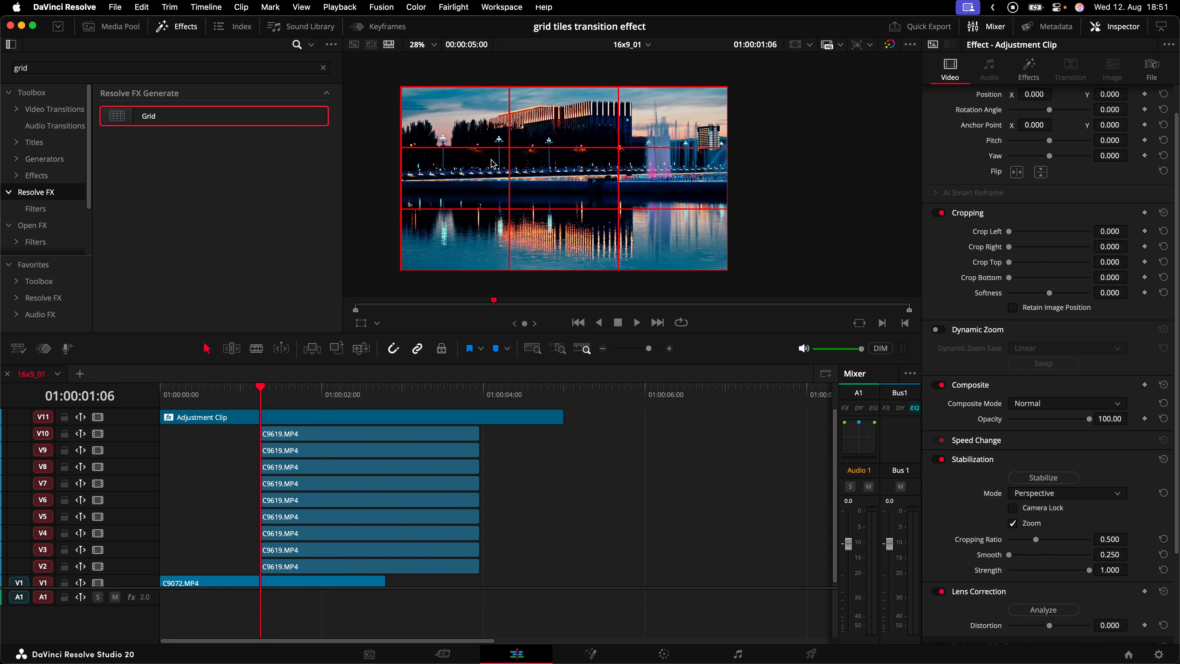
click(284, 567)
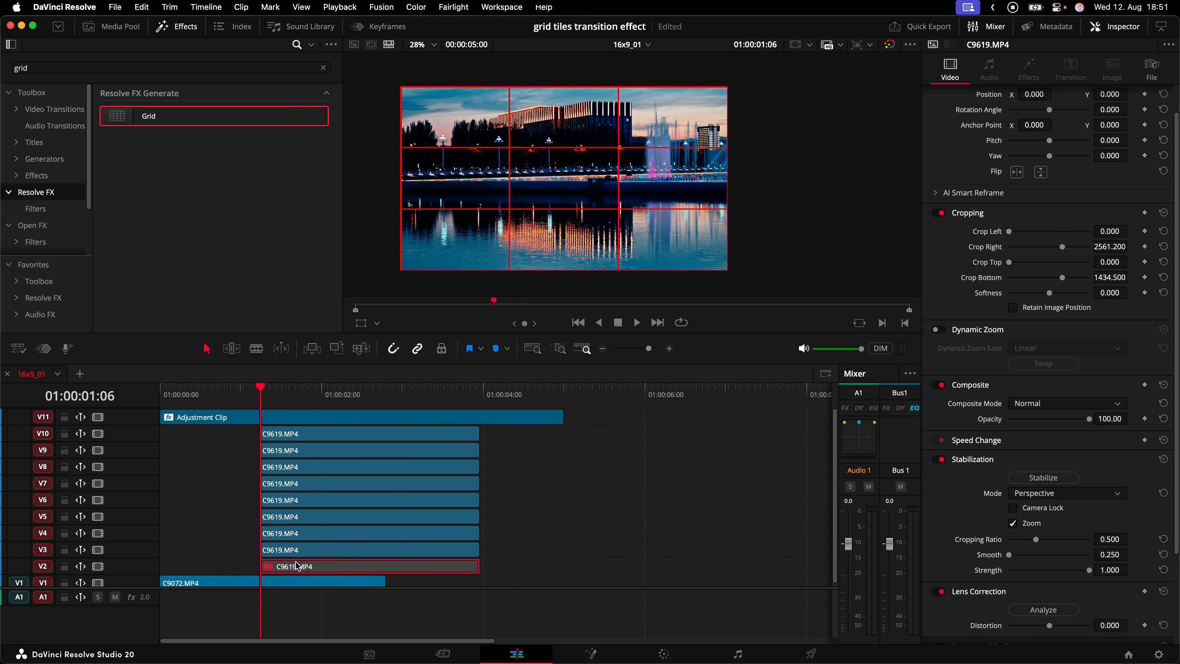
key(super+s)
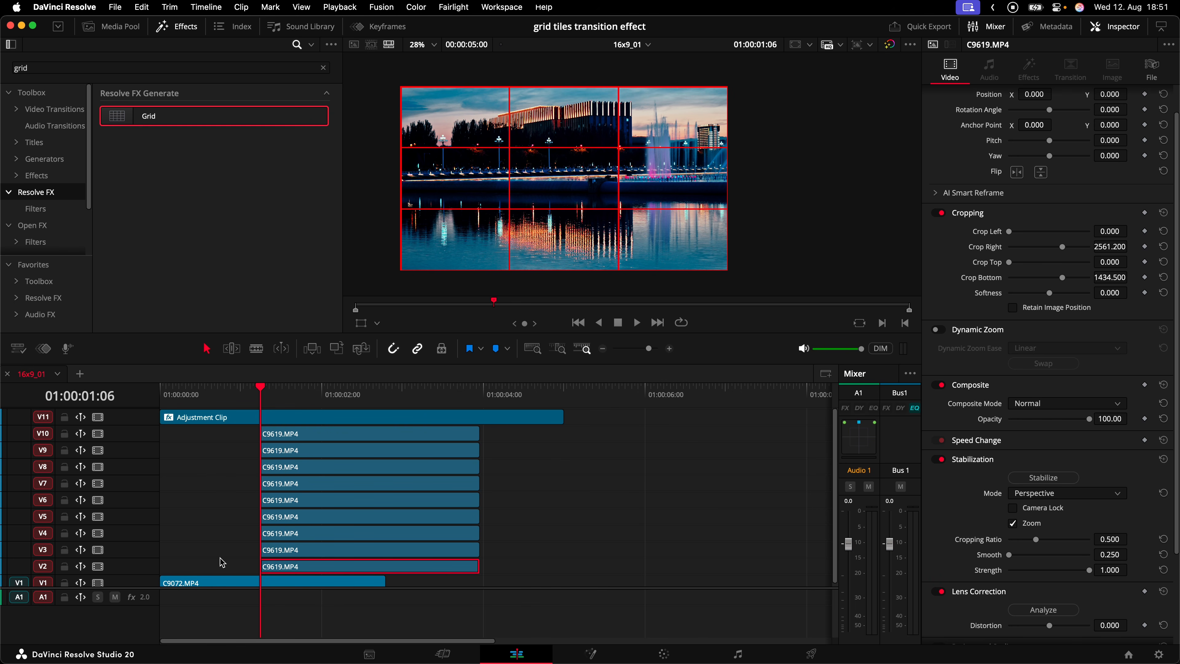
Trim the V3 copy's start to 01:00:01:07 and the V5 copy's start to 01:00:01:08.
key(Right)
drag(262, 551, 265, 550)
click(283, 561)
click(284, 552)
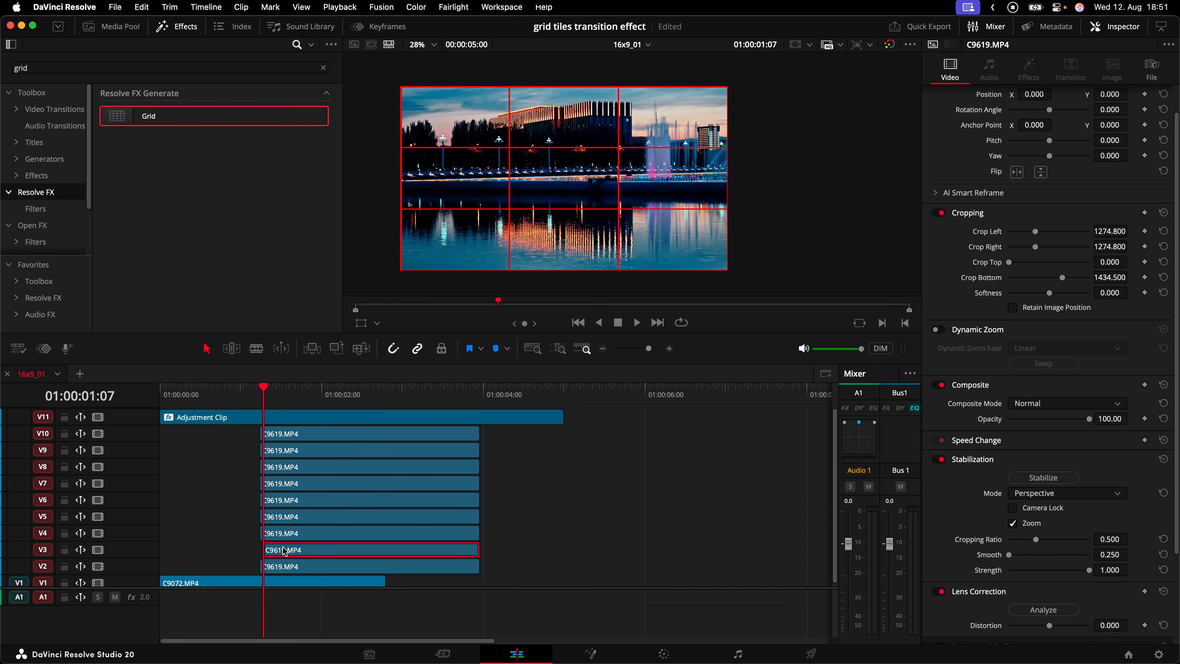
key(Right)
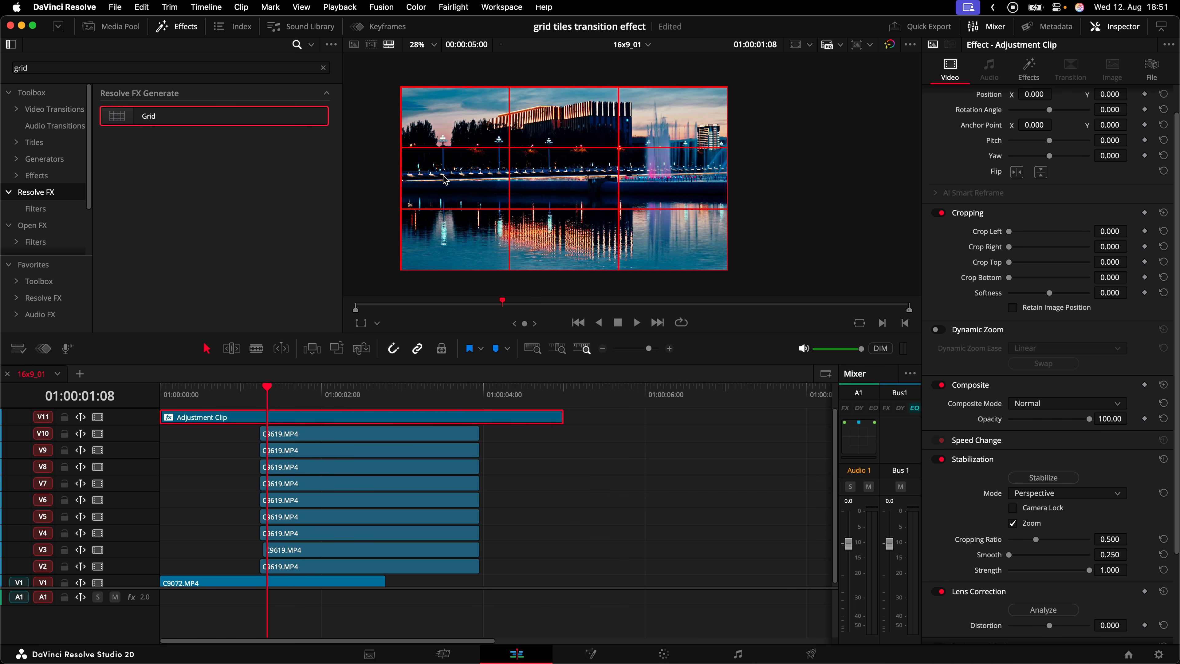
click(300, 524)
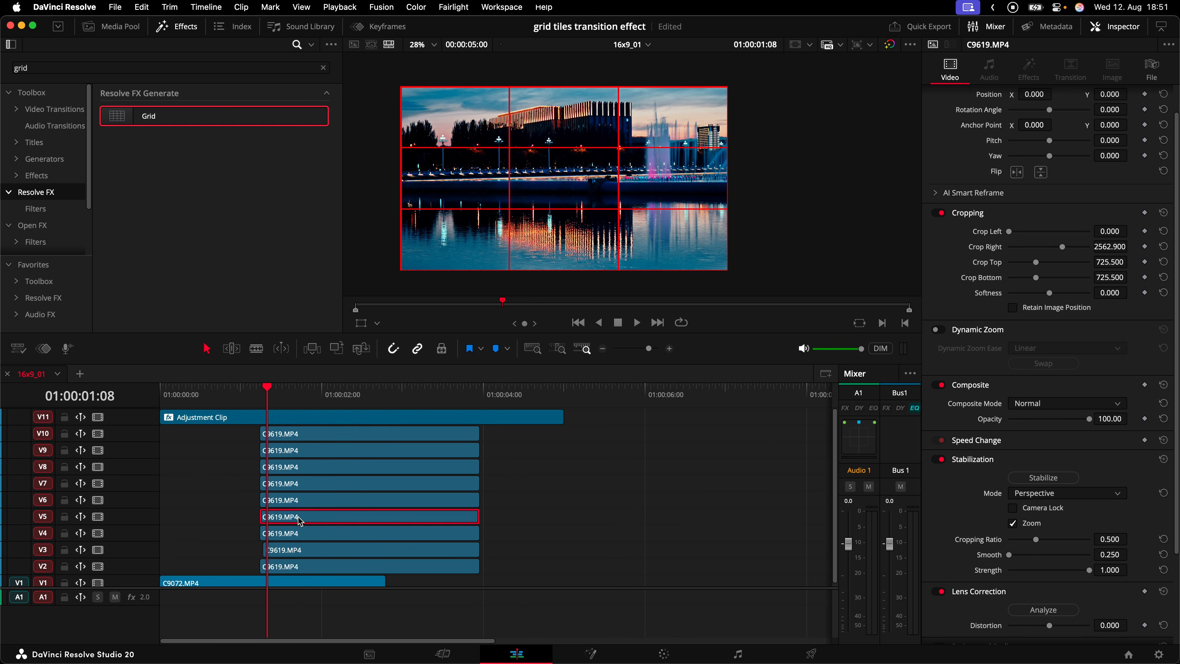
click(259, 515)
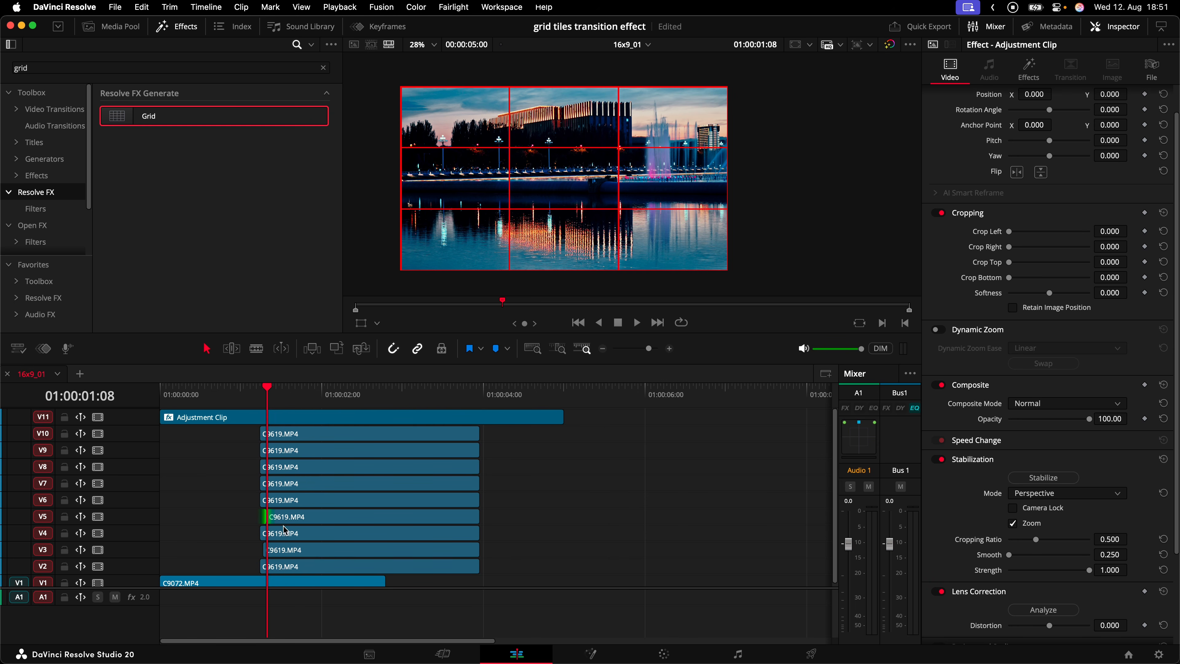
Trim the V4 copy's start to 01:00:01:09 and stagger the V6, V8 and V9 starts one frame apart after it.
key(Right)
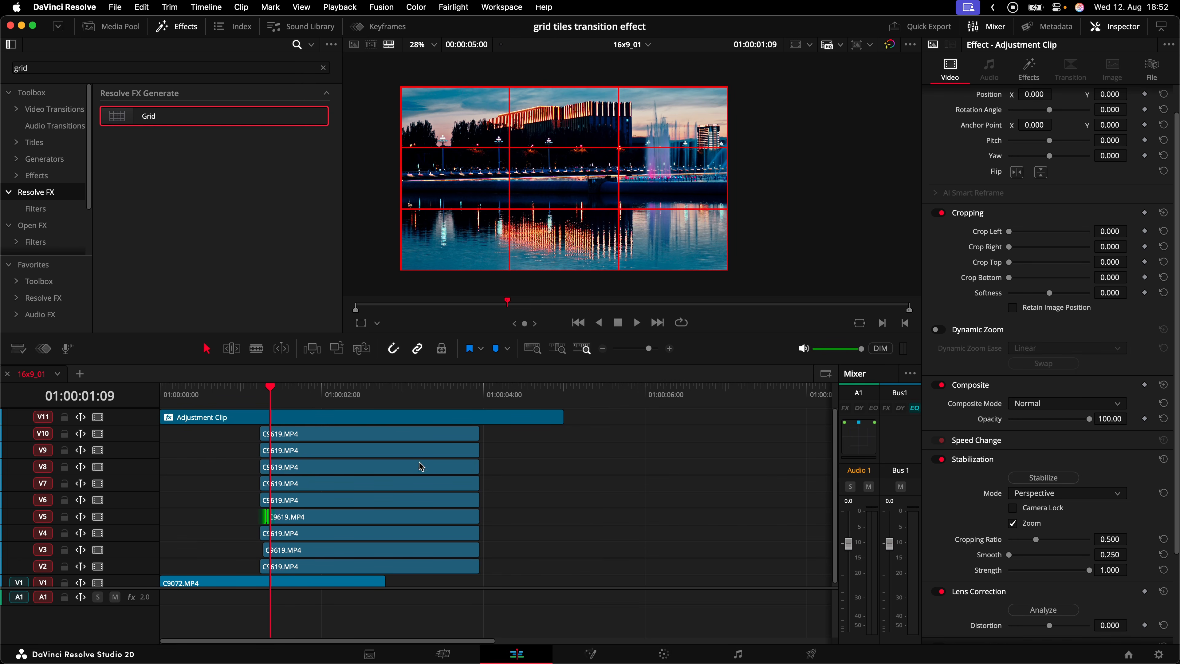
click(276, 532)
drag(262, 533, 272, 533)
key(Right)
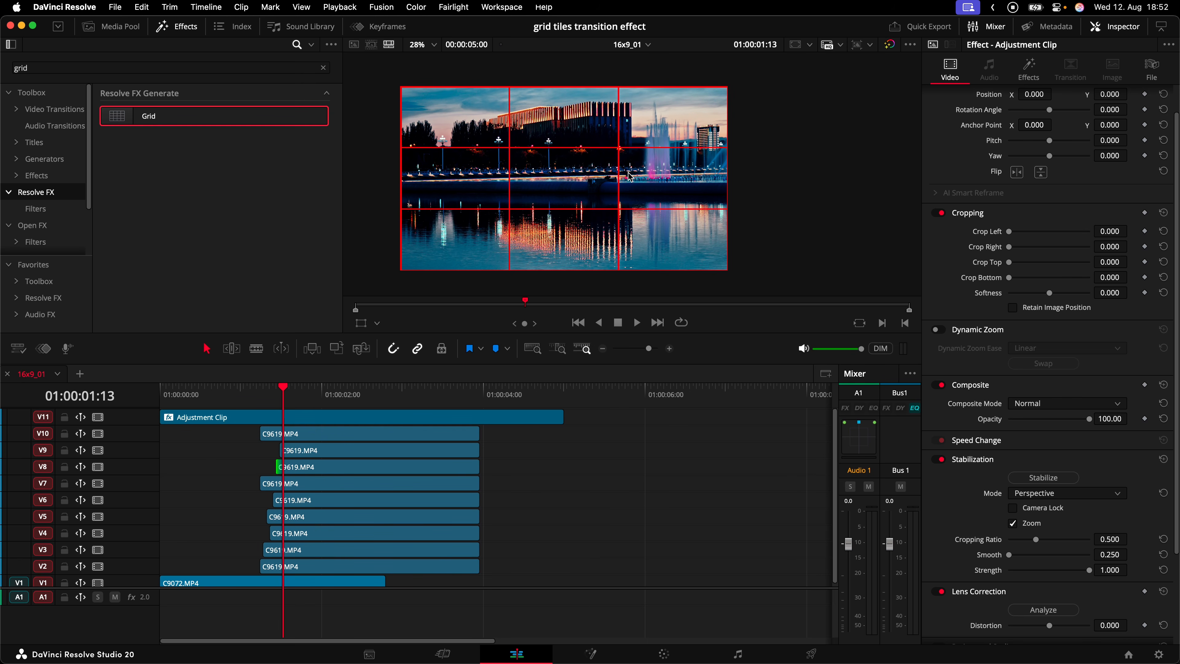
Trim the V7 copy's start to 01:00:01:13 and the V10 copy's to 01:00:01:14, and play through the staggered tiles.
click(316, 485)
key(d)
key(d)
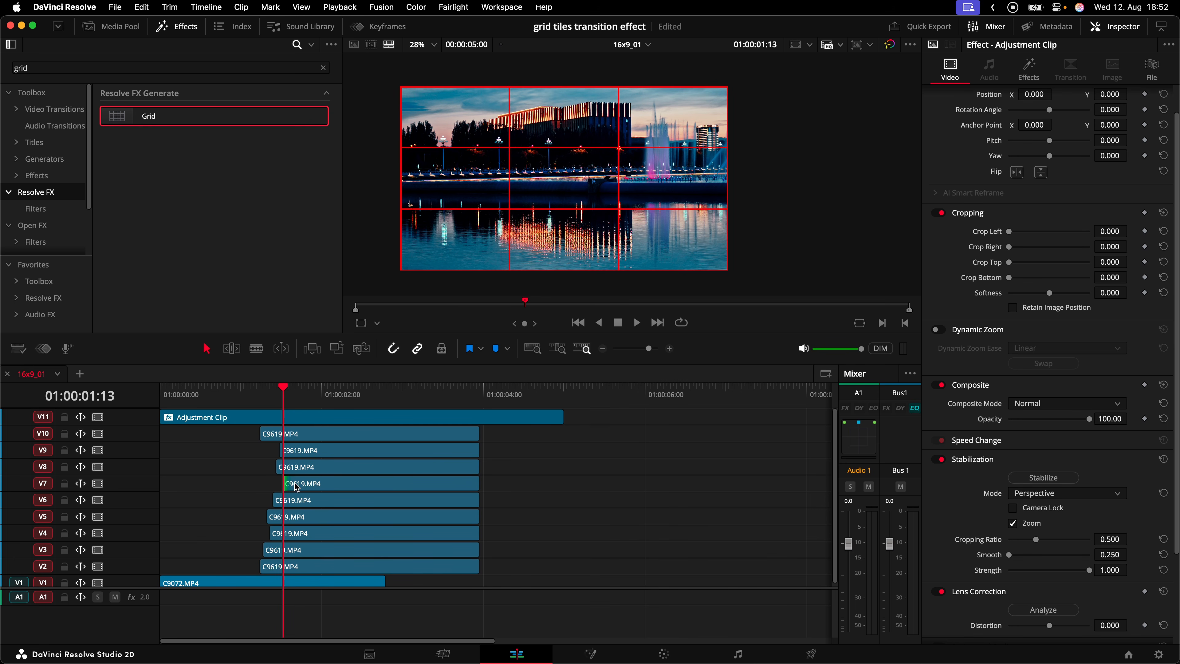
key(Right)
drag(261, 433, 291, 434)
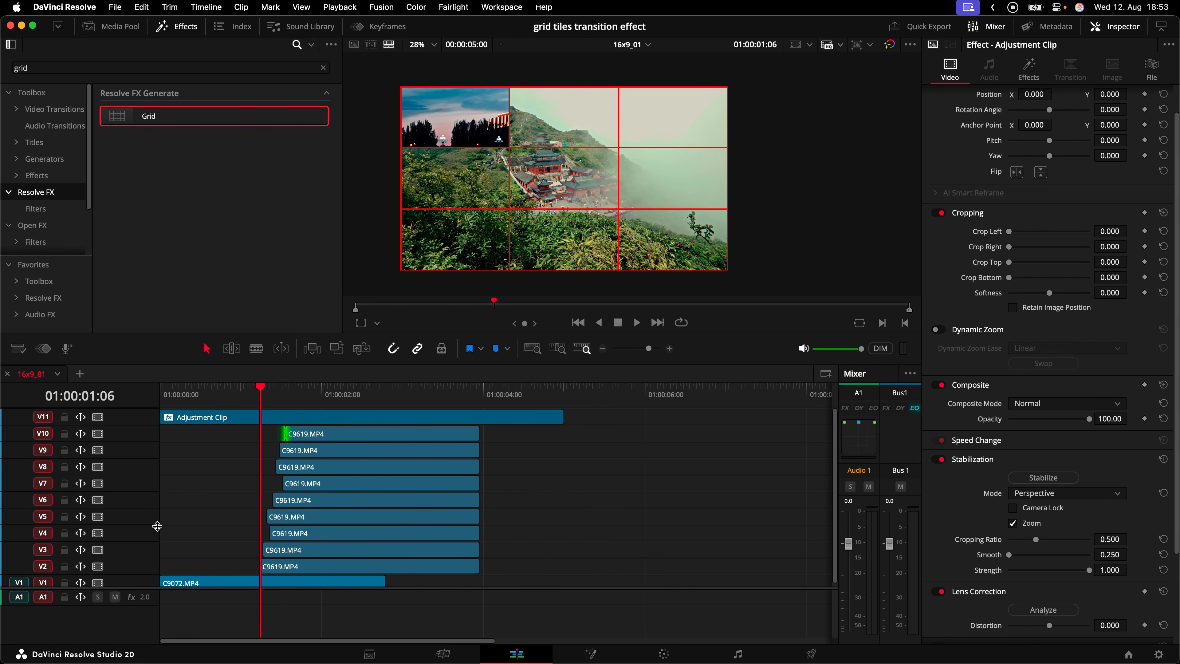
key(space)
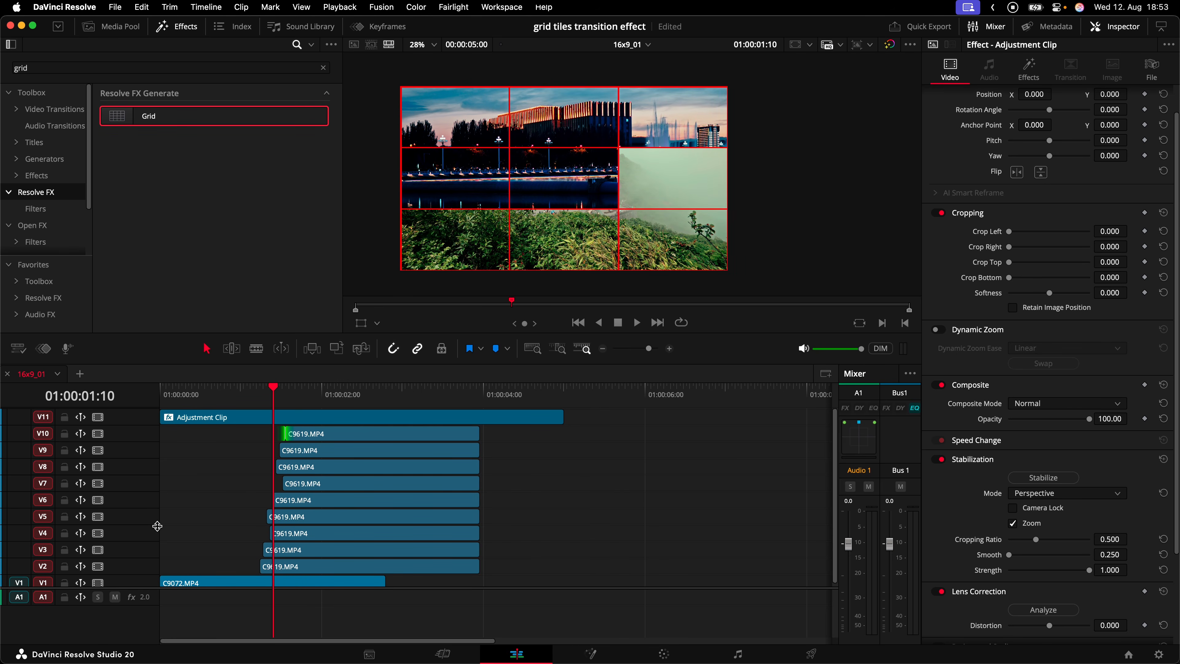
key(Right)
key(Right)
key(Right)
key(Right)
Change the adjustment clip's Grid line color to black and trim the clip's end to match the stacked C9619.MP4 copies.
click(250, 445)
click(262, 420)
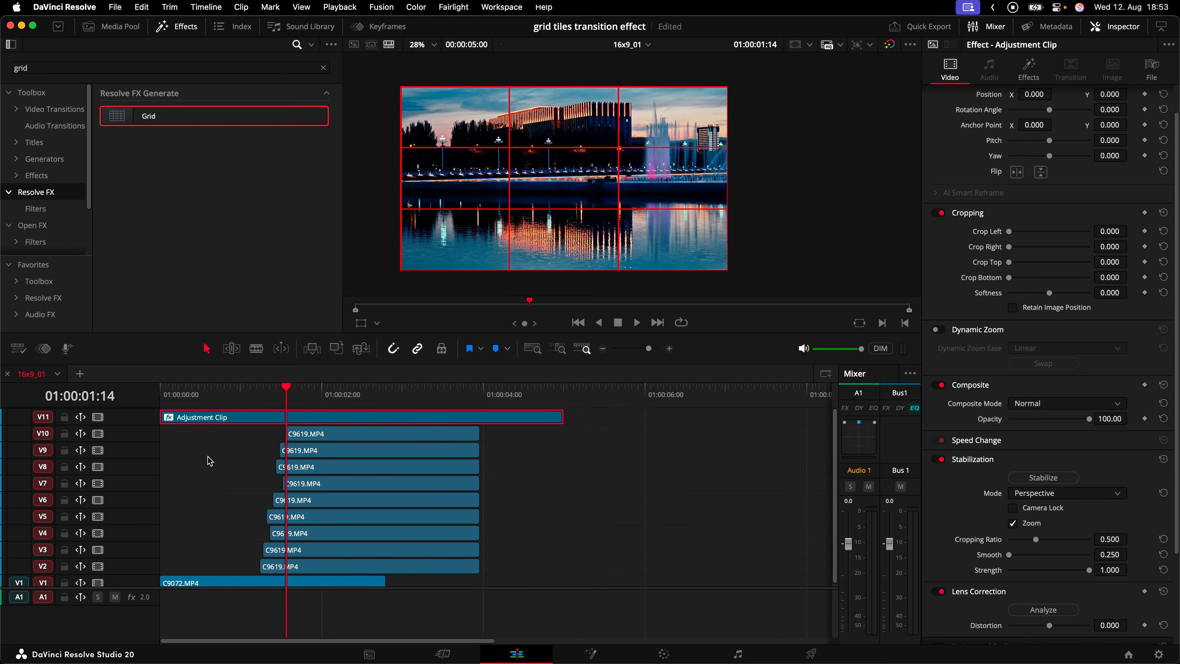
click(1029, 69)
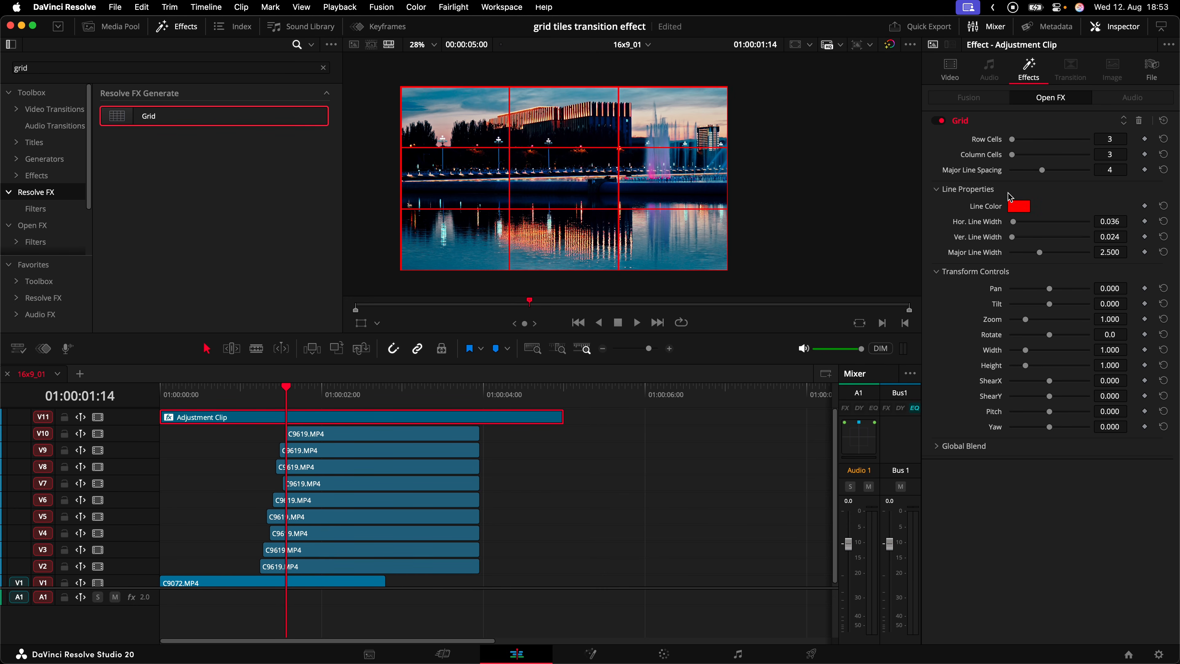
click(1018, 207)
click(750, 403)
click(772, 469)
drag(562, 417, 478, 420)
drag(196, 396, 158, 394)
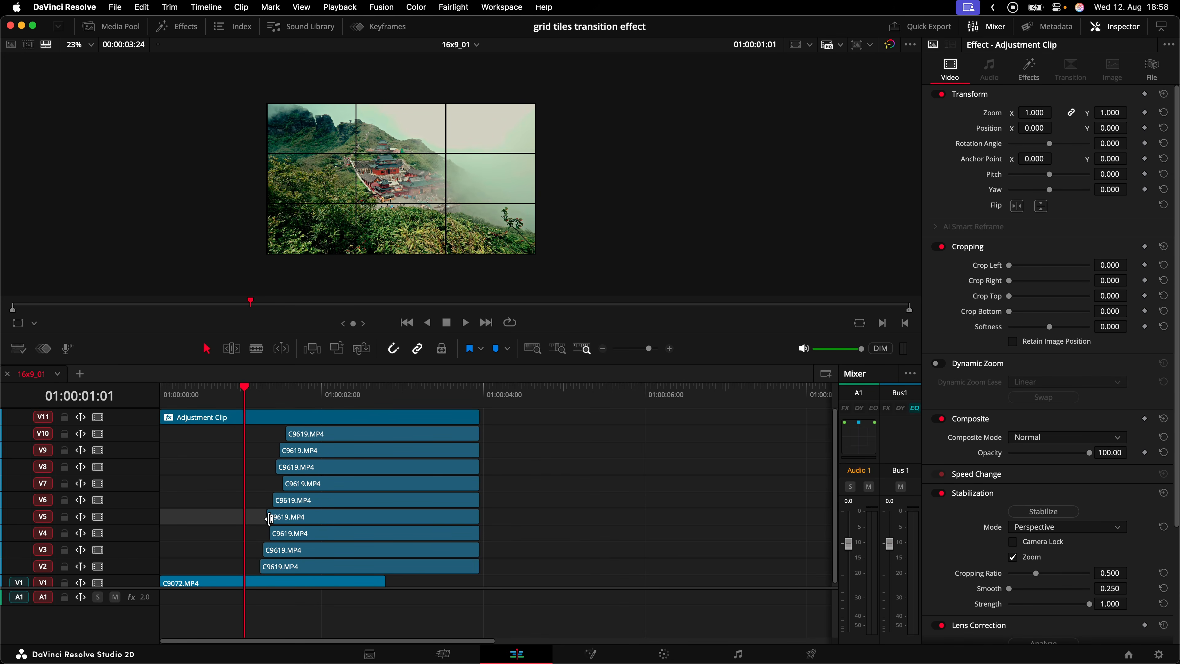
Set the Composite Mode of the V2 copy at 01:00:01:06 to Add.
key(super+equal)
key(super+equal)
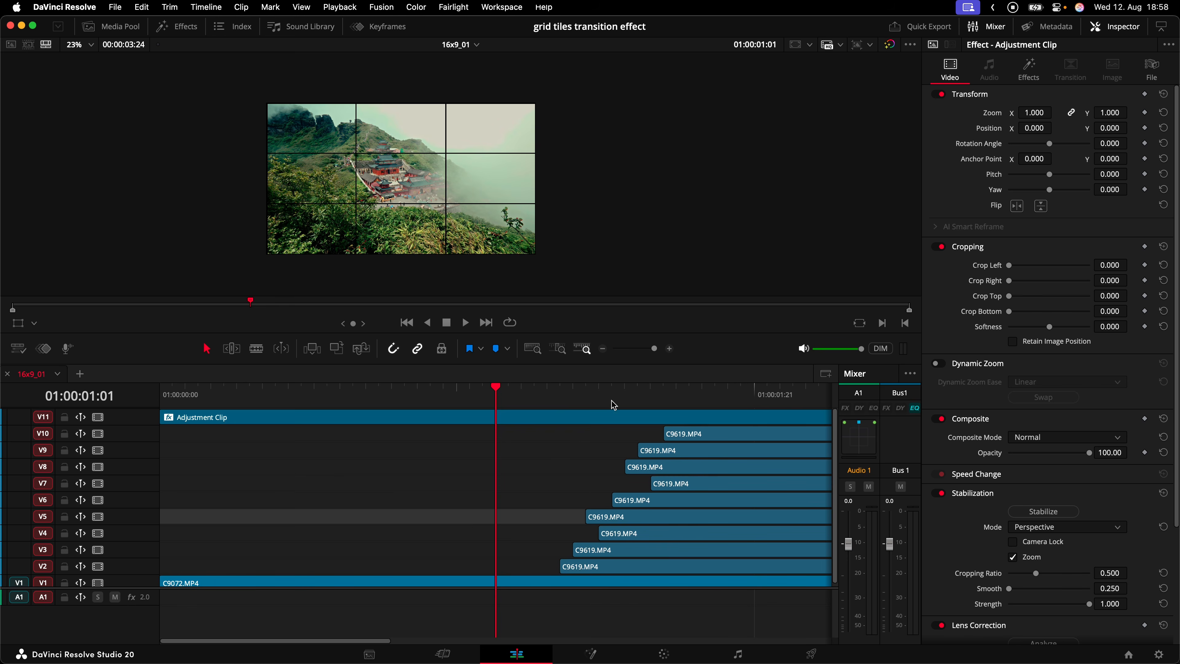
click(557, 394)
key(super+Down)
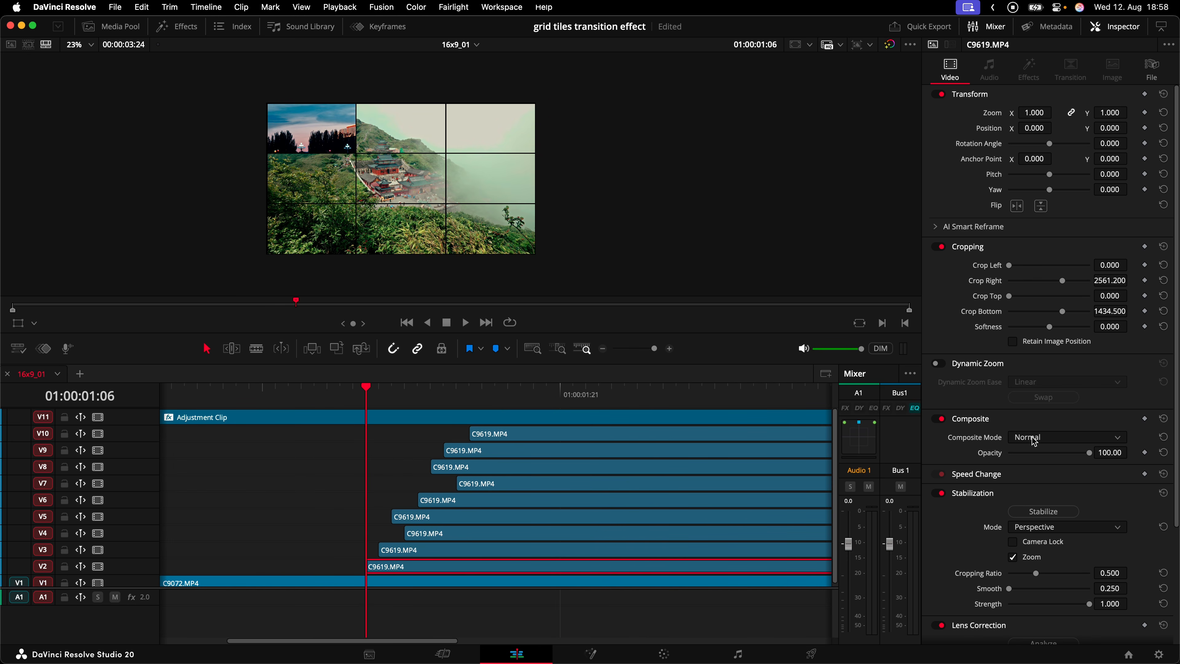
click(1040, 438)
click(1049, 470)
scroll(473, 218, up, 5)
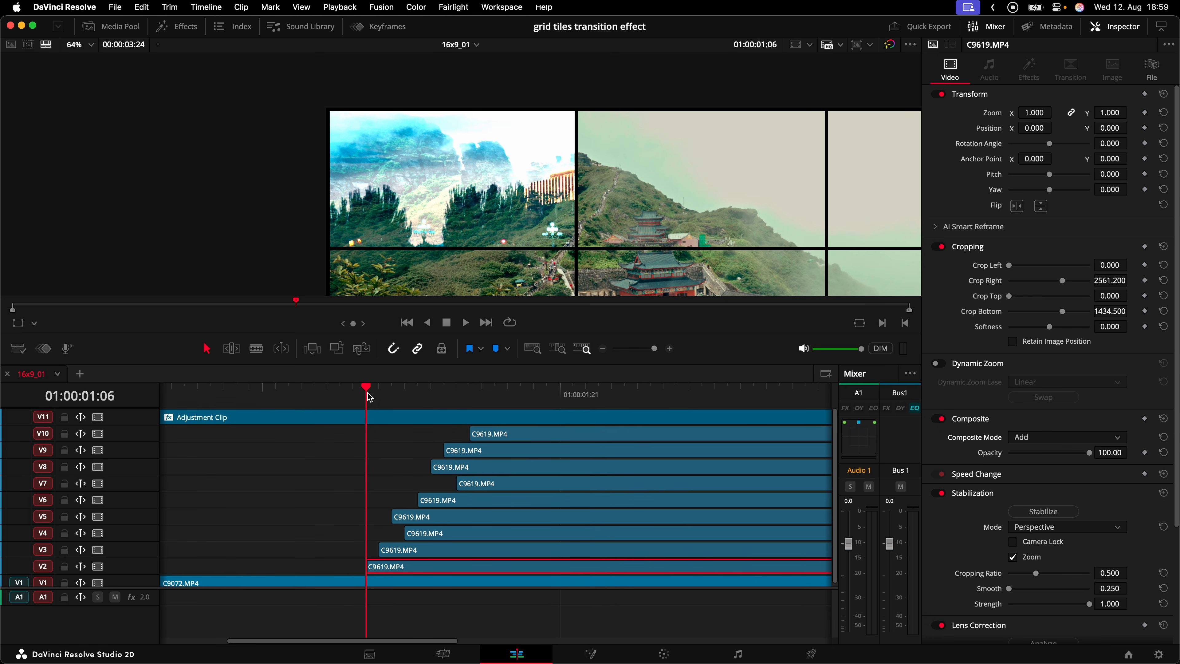
Split the V2 copy at 01:00:01:07, set the remaining part's Composite Mode to Normal, and check the surrounding frames.
click(379, 392)
click(391, 570)
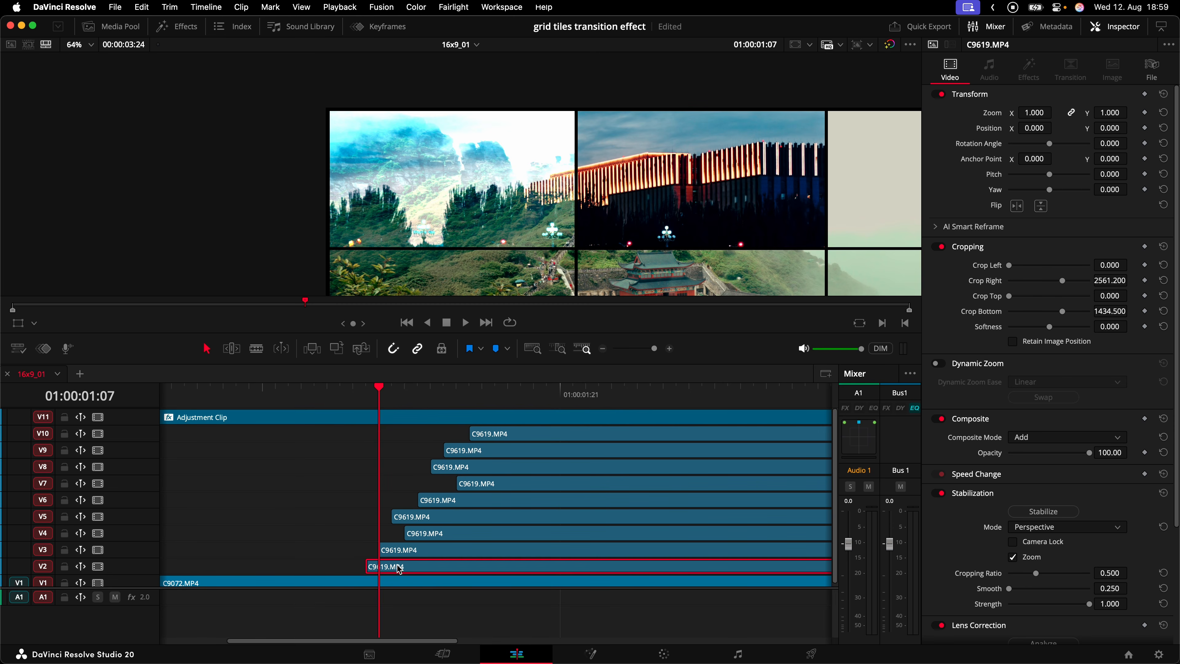
drag(399, 569, 410, 570)
click(1024, 439)
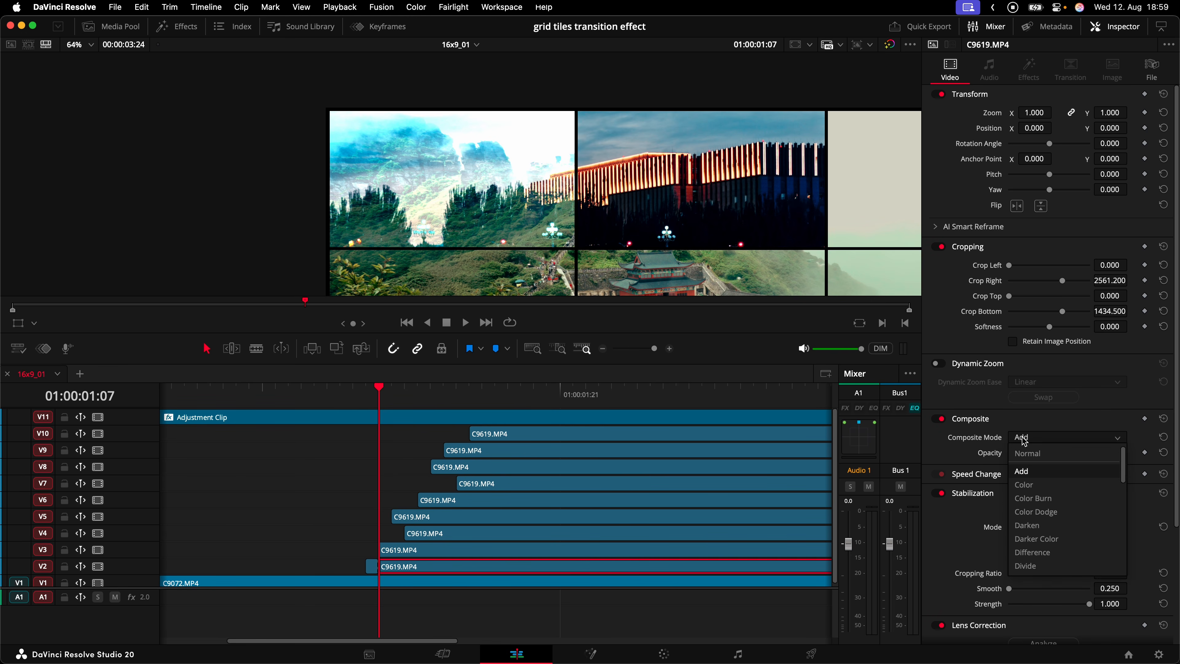
click(1027, 454)
click(365, 400)
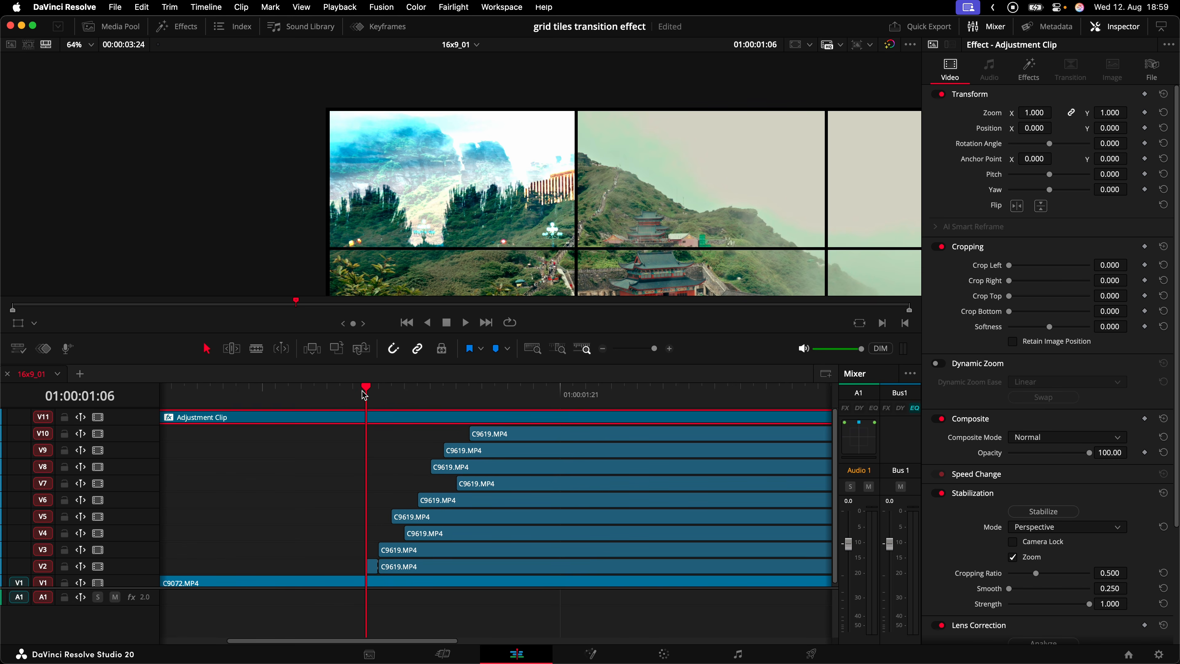
click(371, 566)
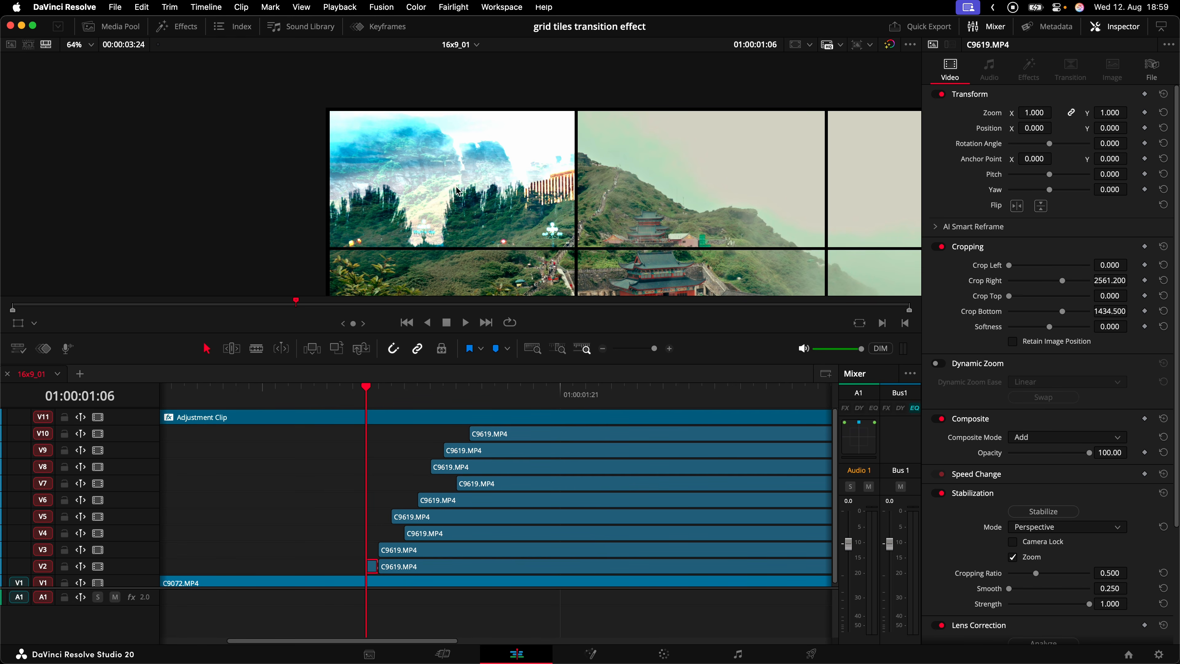
key(Left)
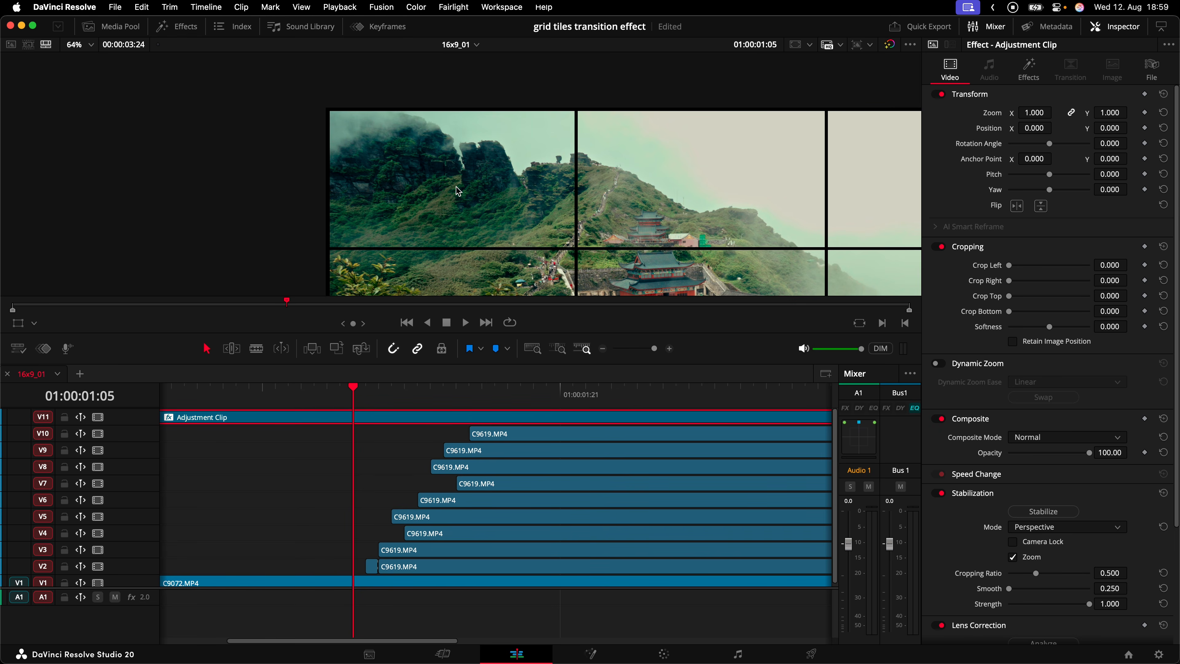
key(Right)
key(Right)
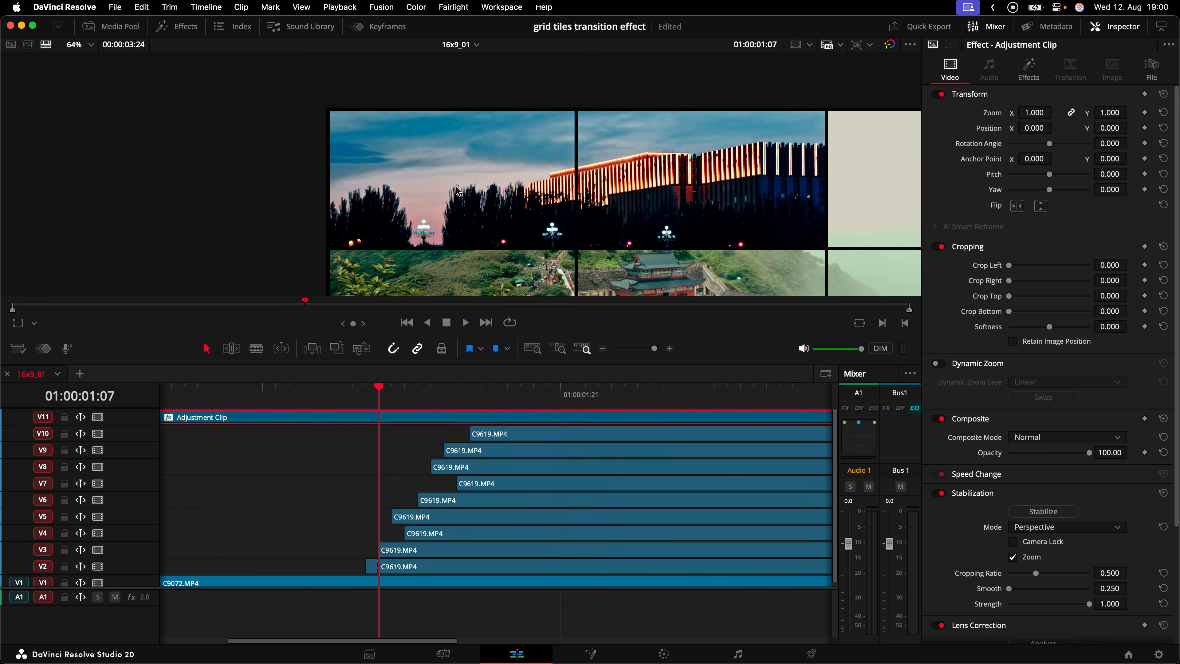
Split the V3 copy at 01:00:01:08 and set its one-frame first piece to the Add composite mode.
key(Right)
click(402, 553)
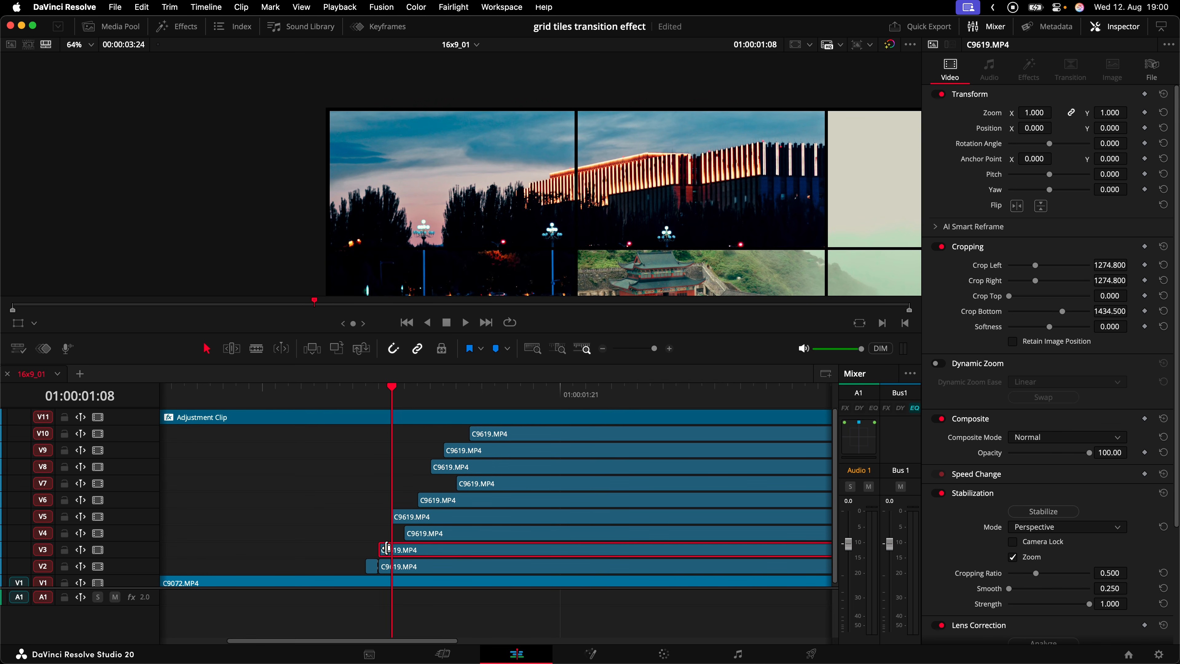
key(super+b)
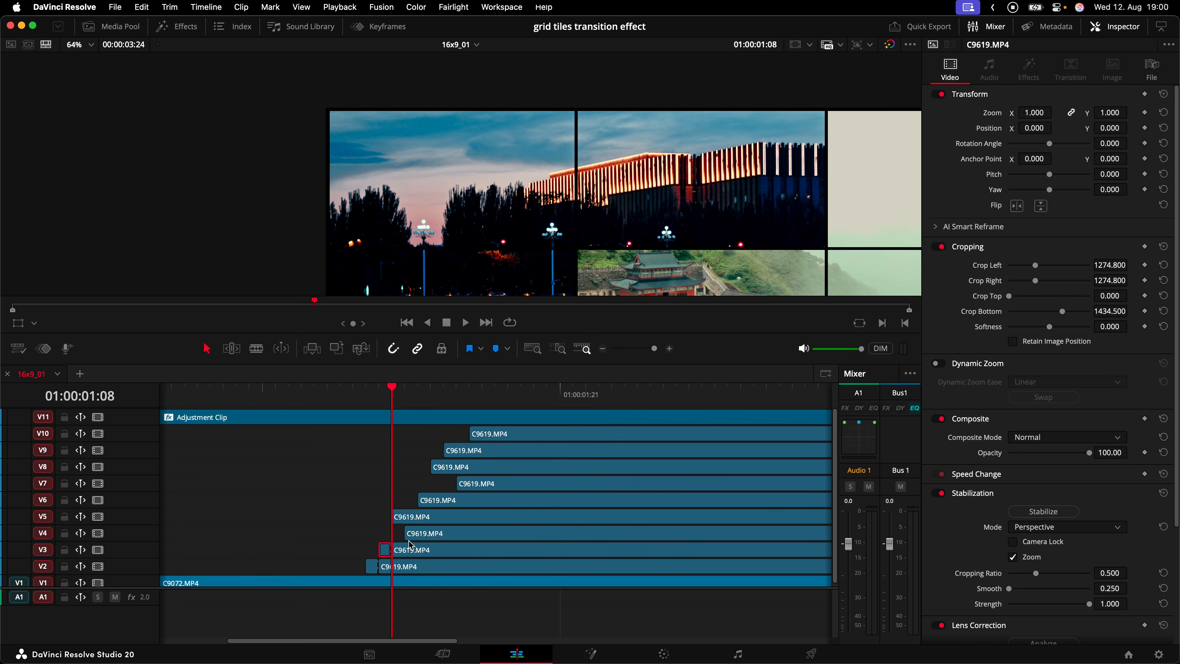
click(1026, 437)
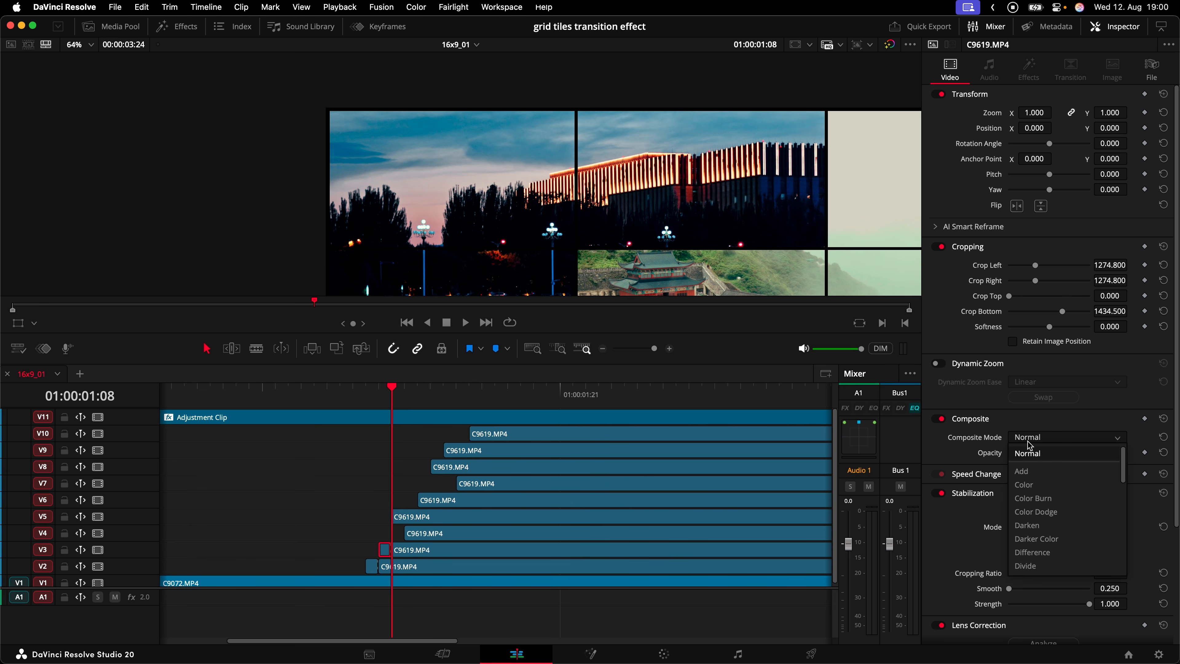
click(1039, 472)
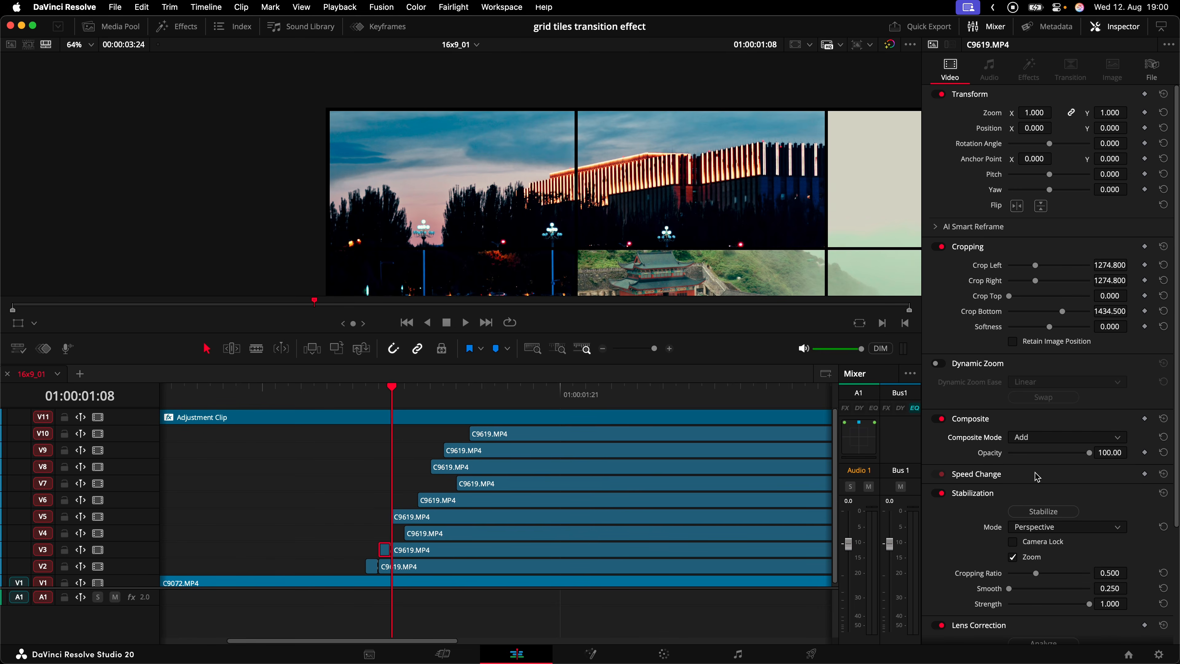
Split the V5 and V4 copies one frame after their starts and set the one-frame pieces to the Add composite mode.
key(super+b)
click(416, 394)
click(413, 534)
key(super+b)
click(1029, 437)
click(1029, 471)
Split the V6 copy at 01:00:01:11 and the V8 copy at 01:00:01:12, setting each one-frame first piece to Add.
click(428, 391)
click(437, 500)
key(super+b)
click(1028, 437)
click(1028, 471)
click(443, 392)
click(447, 467)
key(super+b)
click(1029, 437)
click(1031, 472)
Split the V7 copy at 01:00:01:14 with its first frame set to Add, and select the V10 copy one frame further on.
click(470, 393)
click(472, 484)
key(super+b)
click(1032, 437)
click(1030, 472)
click(482, 395)
click(486, 433)
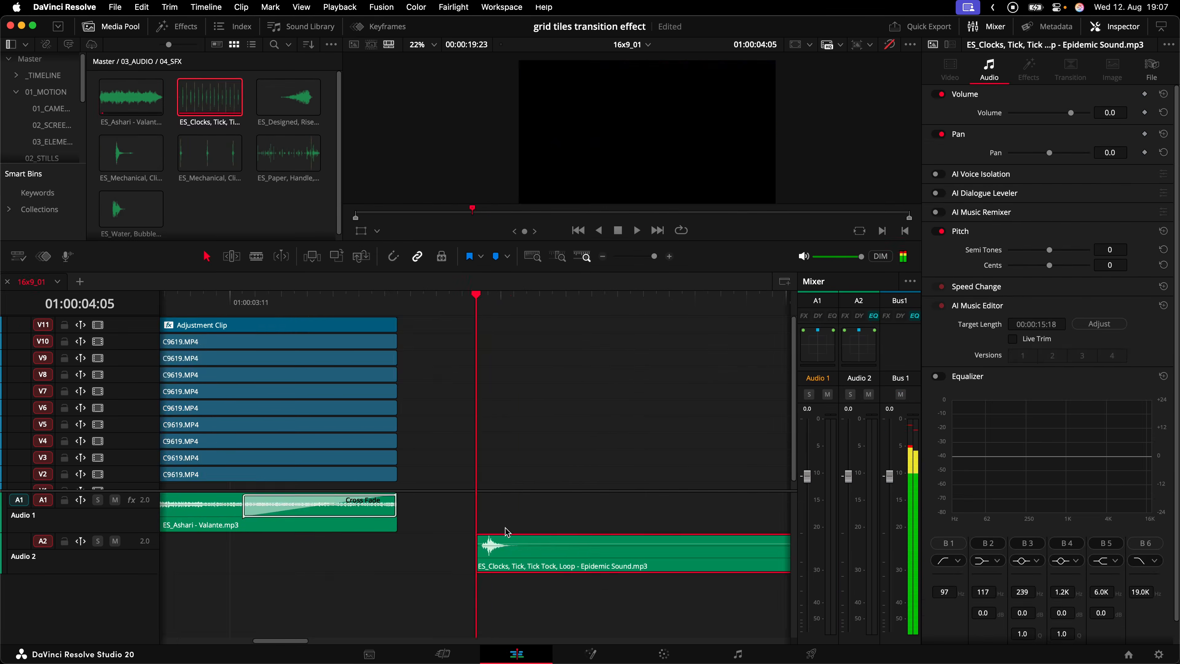
Place clock tick sound effect clips under the tile appearances, aligning one on Audio 2 with the playhead at 01:00:01:08.
drag(489, 548, 616, 531)
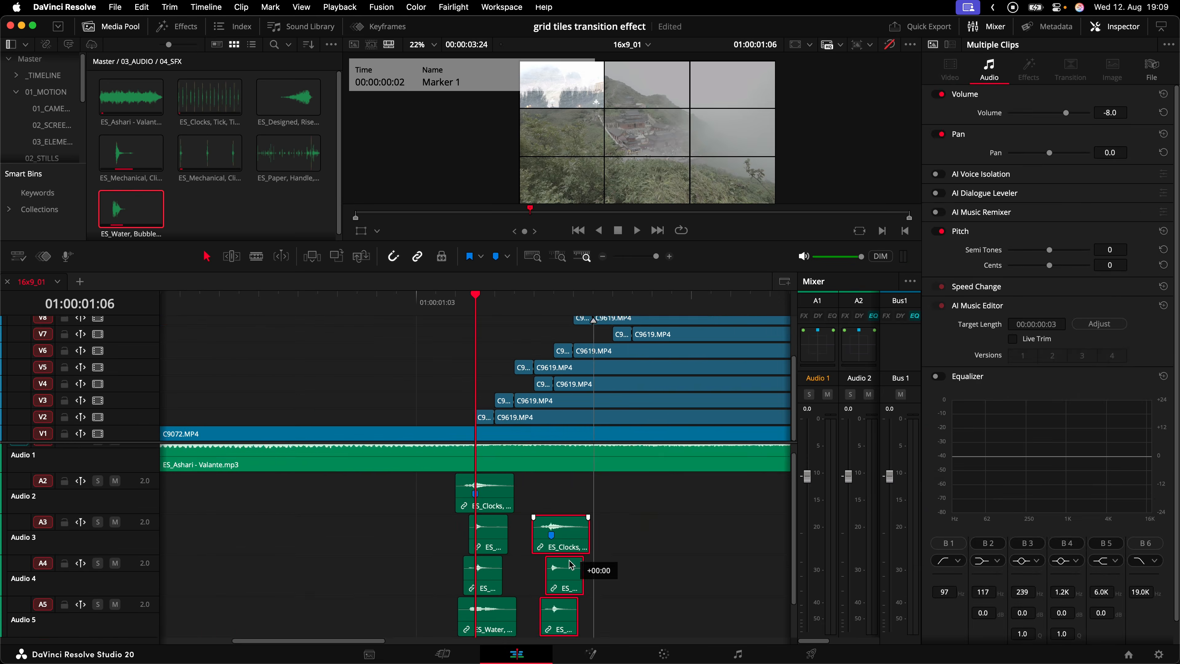
drag(598, 548, 620, 515)
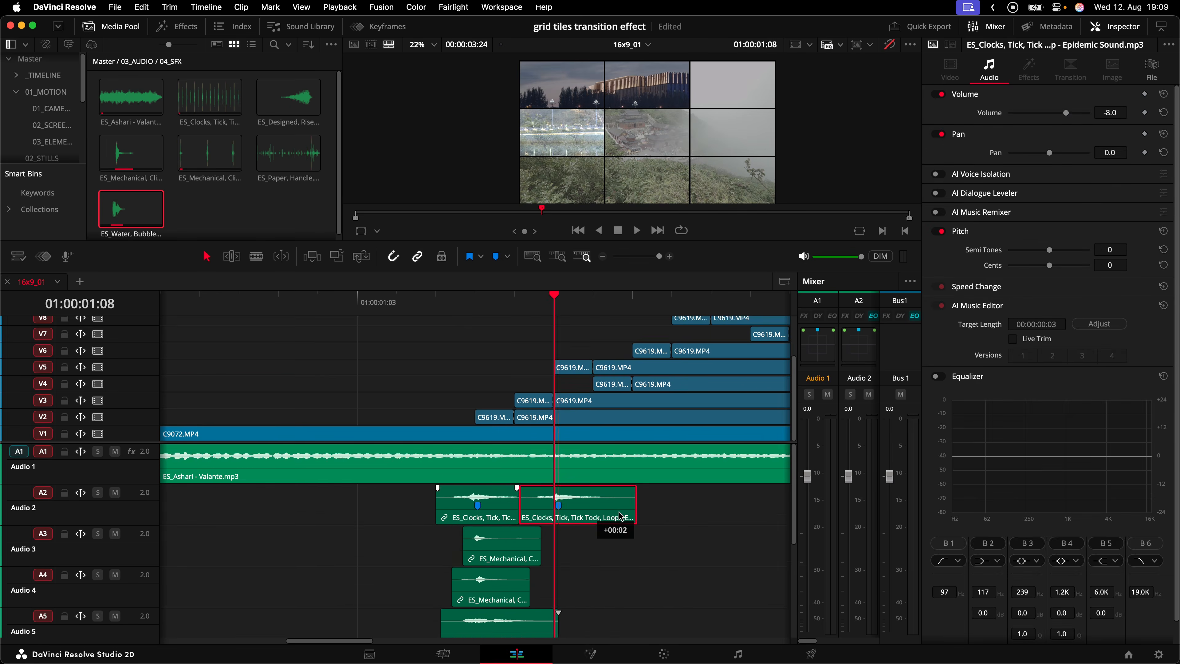